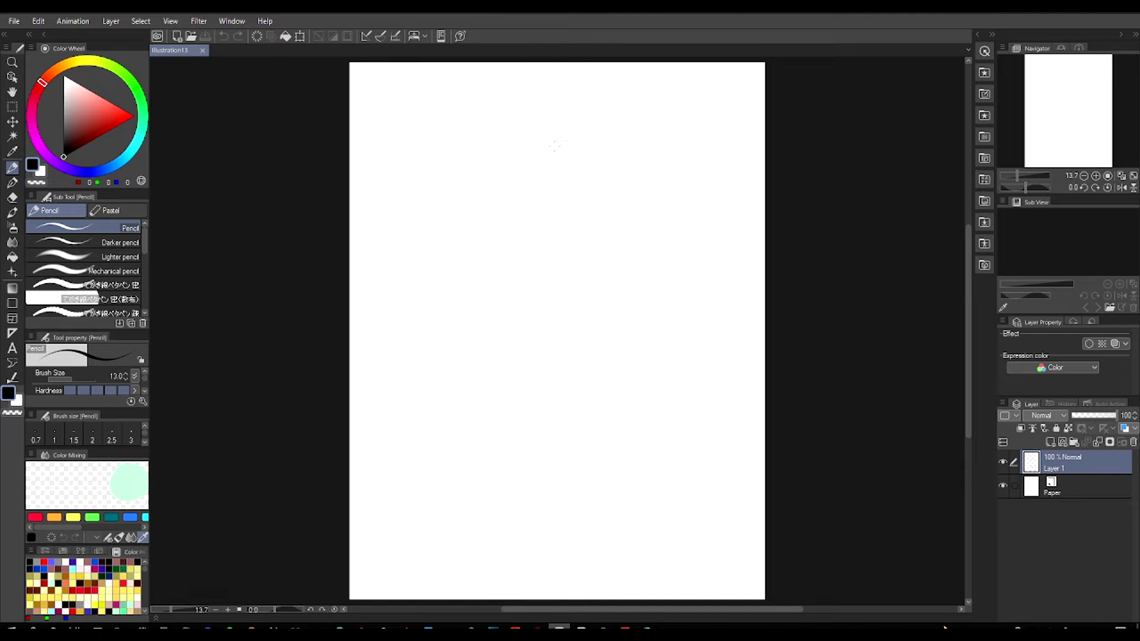
Step: Sketch an emblem of overlapping loops near the top of the canvas and surround it with a wide double frame
{"action": "mouse_move", "coordinate": [556, 126]}
{"action": "left_mouse_down"}
{"action": "mouse_move", "coordinate": [628, 117]}
{"action": "mouse_move", "coordinate": [617, 139]}
{"action": "left_mouse_up"}
{"action": "left_click_drag", "start_coordinate": [520, 170], "coordinate": [577, 93]}
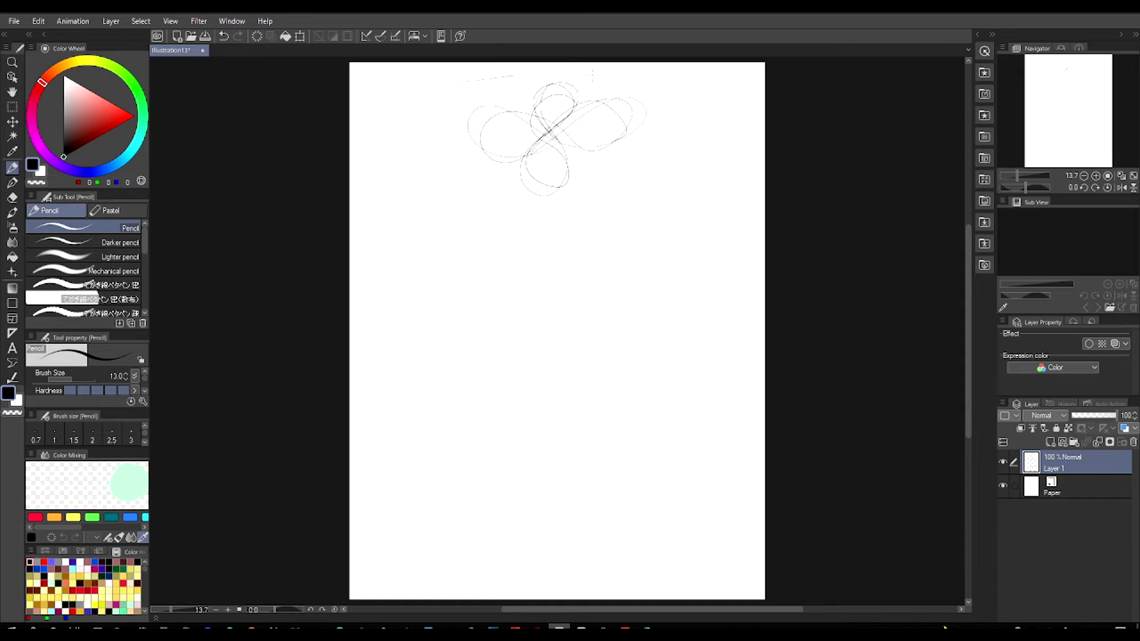
{"action": "mouse_move", "coordinate": [442, 93]}
{"action": "left_mouse_down"}
{"action": "mouse_move", "coordinate": [607, 188]}
{"action": "mouse_move", "coordinate": [458, 202]}
{"action": "mouse_move", "coordinate": [432, 83]}
{"action": "mouse_move", "coordinate": [556, 67]}
{"action": "mouse_move", "coordinate": [677, 148]}
{"action": "left_mouse_up"}
Step: Sketch the background lines: slanted lines below the frame, a mid-canvas horizontal, two tall verticals and diagonals spreading toward the lower corners
{"action": "left_click_drag", "start_coordinate": [445, 202], "coordinate": [476, 262]}
{"action": "left_click_drag", "start_coordinate": [668, 198], "coordinate": [649, 266]}
{"action": "mouse_move", "coordinate": [472, 292]}
{"action": "left_mouse_down"}
{"action": "mouse_move", "coordinate": [343, 513]}
{"action": "mouse_move", "coordinate": [474, 291]}
{"action": "left_mouse_up"}
{"action": "left_click_drag", "start_coordinate": [349, 296], "coordinate": [656, 293]}
{"action": "mouse_move", "coordinate": [764, 289]}
{"action": "left_mouse_down"}
{"action": "mouse_move", "coordinate": [640, 262]}
{"action": "mouse_move", "coordinate": [667, 201]}
{"action": "left_mouse_up"}
{"action": "left_click_drag", "start_coordinate": [680, 66], "coordinate": [668, 196]}
{"action": "left_click_drag", "start_coordinate": [431, 80], "coordinate": [451, 599]}
{"action": "left_click_drag", "start_coordinate": [679, 64], "coordinate": [696, 598]}
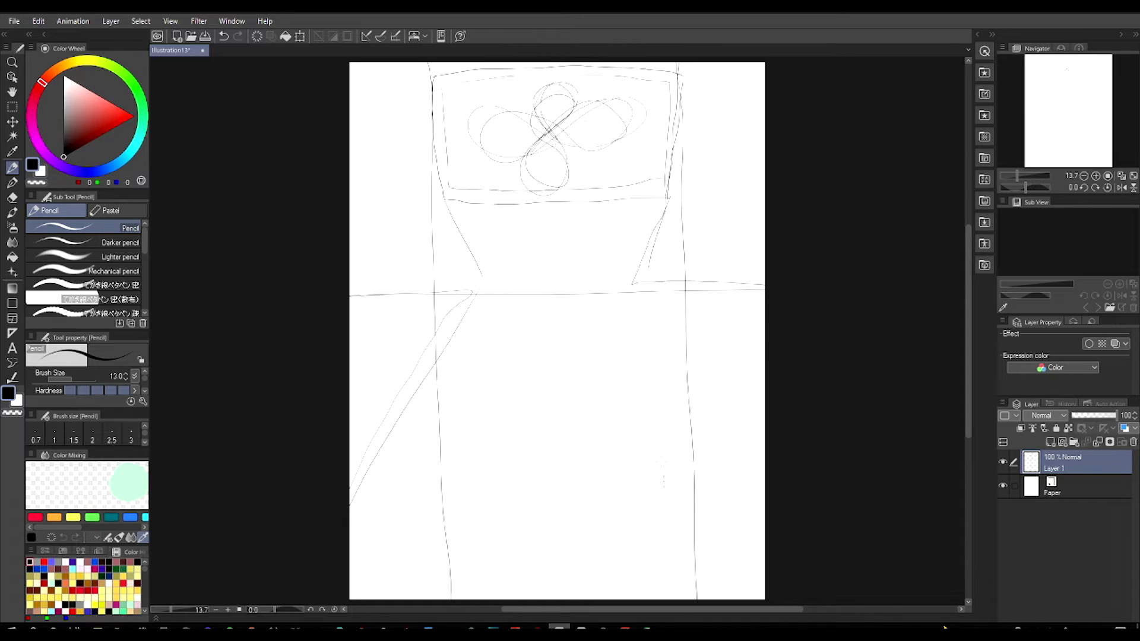
{"action": "mouse_move", "coordinate": [632, 292]}
{"action": "left_mouse_down"}
{"action": "mouse_move", "coordinate": [704, 394]}
{"action": "mouse_move", "coordinate": [894, 601]}
{"action": "left_mouse_up"}
Step: Group Layer 1 into a folder, show the rulers and make Layer 1 the active layer again
{"action": "key", "text": "ctrl+g"}
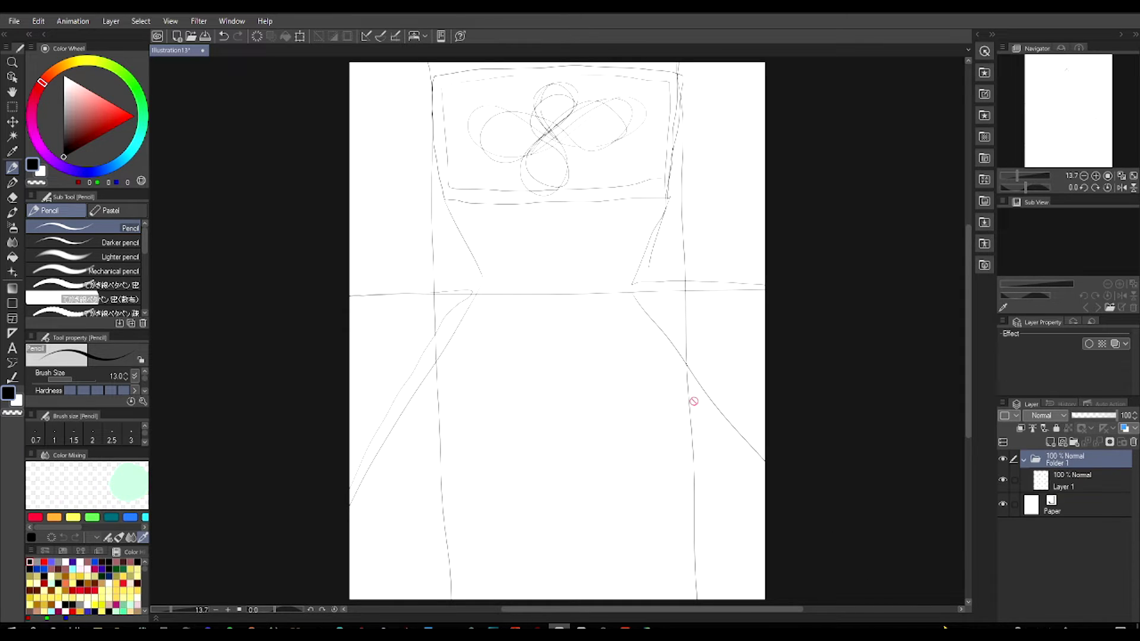
{"action": "key", "text": "ctrl+r"}
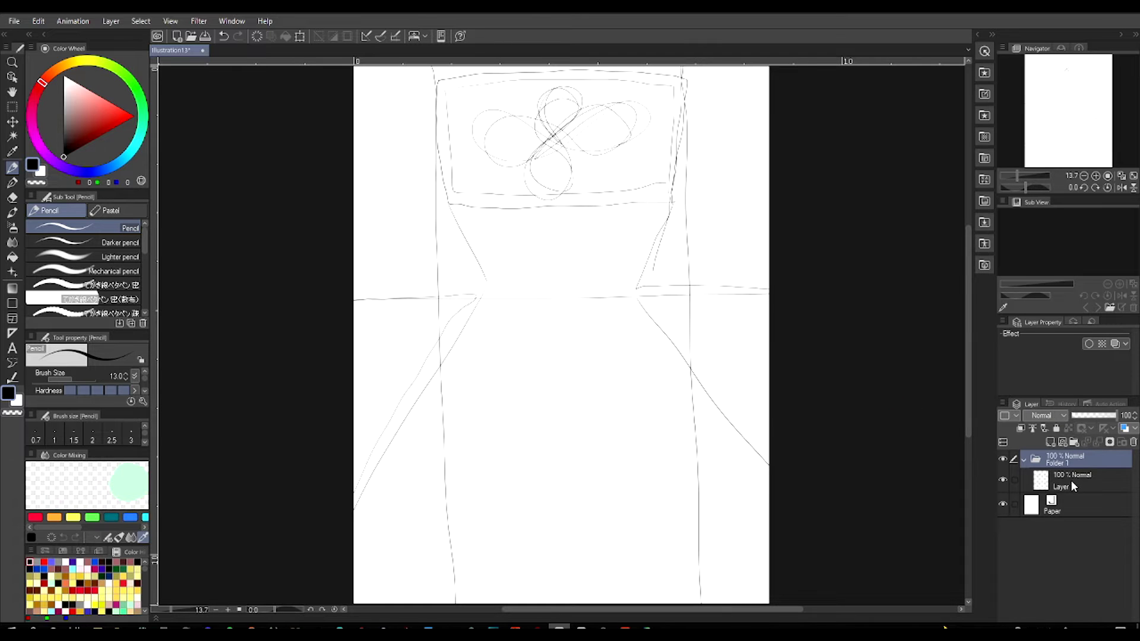
{"action": "left_click", "coordinate": [1133, 176]}
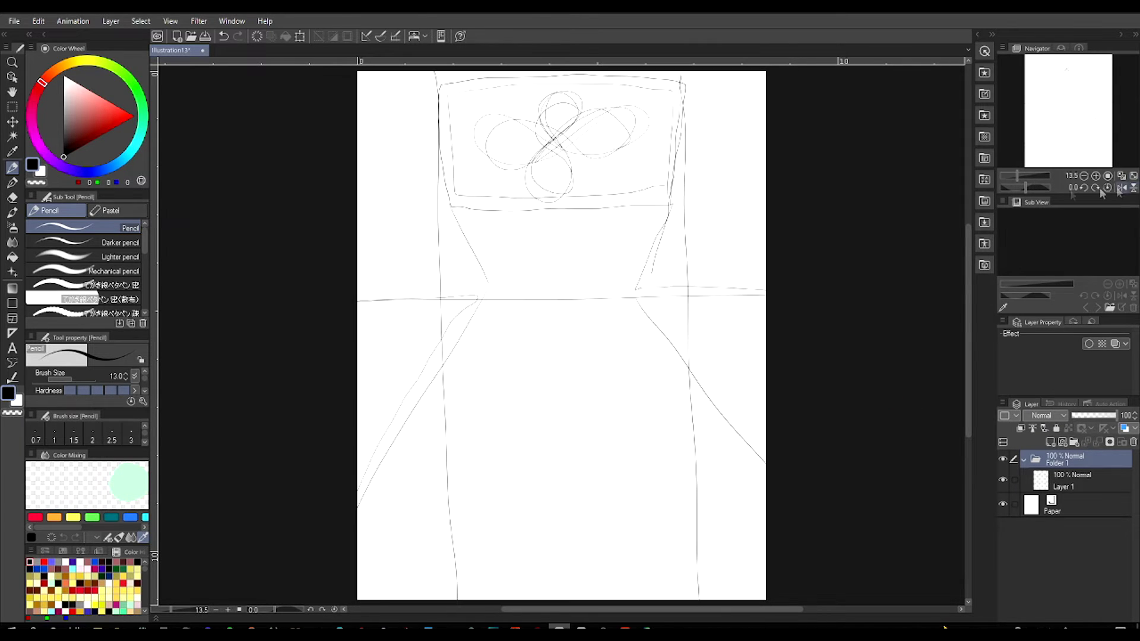
{"action": "left_click", "coordinate": [1065, 483]}
Step: Draw freehand composition guides on Layer 1: a vertical centre line and horizontal lines across the upper, middle and lower canvas
{"action": "left_click_drag", "start_coordinate": [558, 95], "coordinate": [571, 599]}
{"action": "left_click_drag", "start_coordinate": [360, 556], "coordinate": [766, 553]}
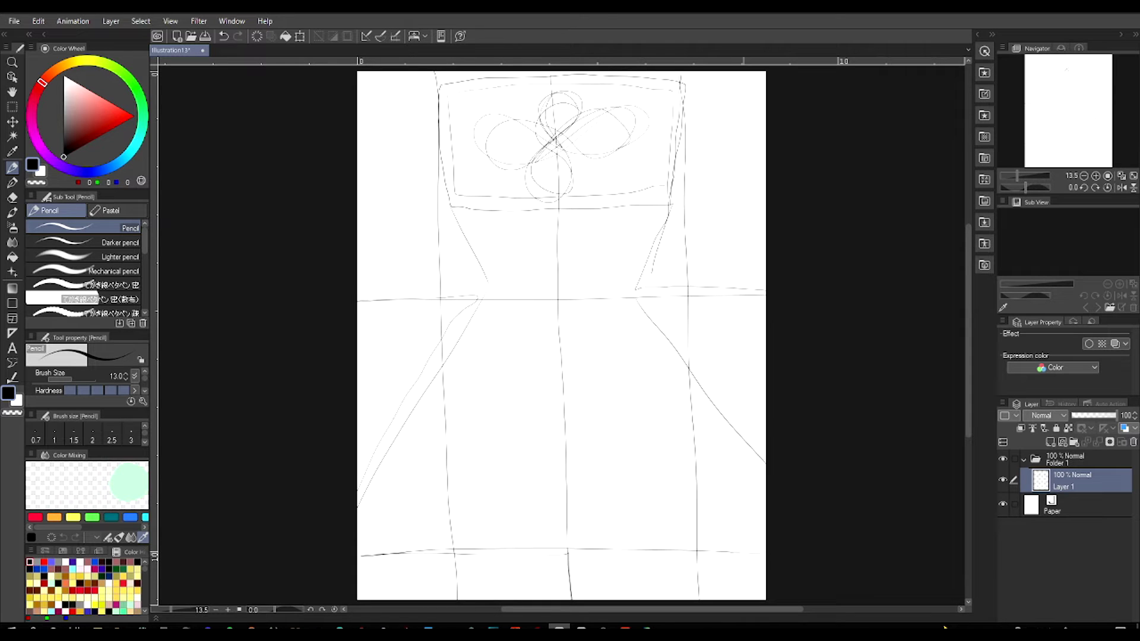
{"action": "mouse_move", "coordinate": [513, 311]}
{"action": "left_mouse_down"}
{"action": "mouse_move", "coordinate": [357, 322]}
{"action": "mouse_move", "coordinate": [766, 330]}
{"action": "mouse_move", "coordinate": [358, 323]}
{"action": "mouse_move", "coordinate": [766, 301]}
{"action": "left_mouse_up"}
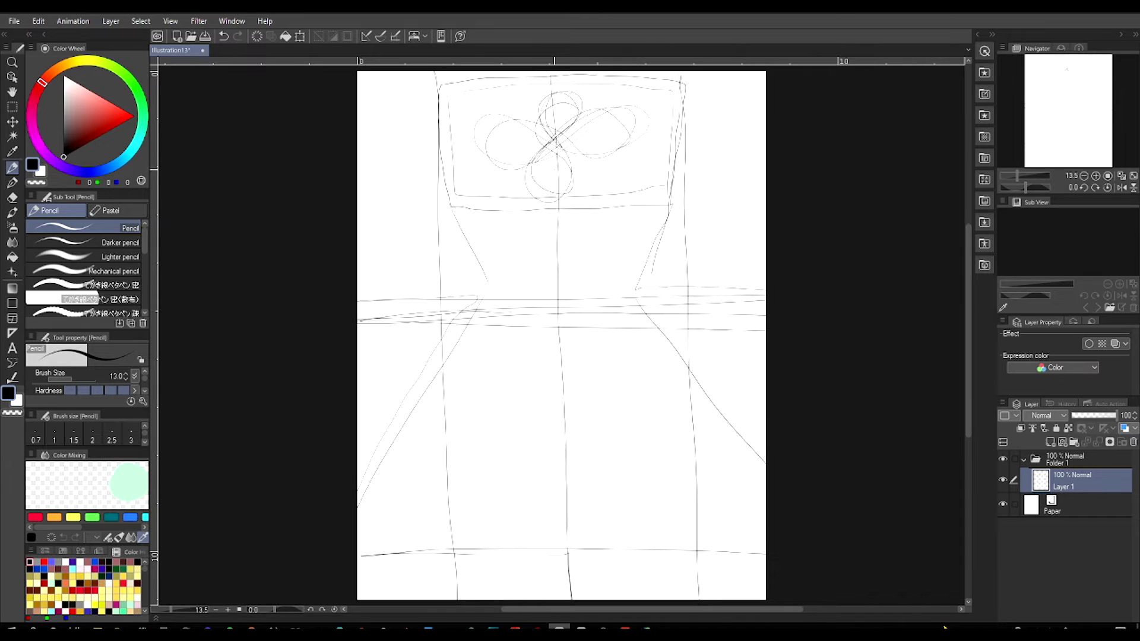
{"action": "left_click_drag", "start_coordinate": [357, 177], "coordinate": [766, 175]}
{"action": "left_click_drag", "start_coordinate": [530, 407], "coordinate": [436, 408]}
{"action": "left_click_drag", "start_coordinate": [358, 412], "coordinate": [766, 411]}
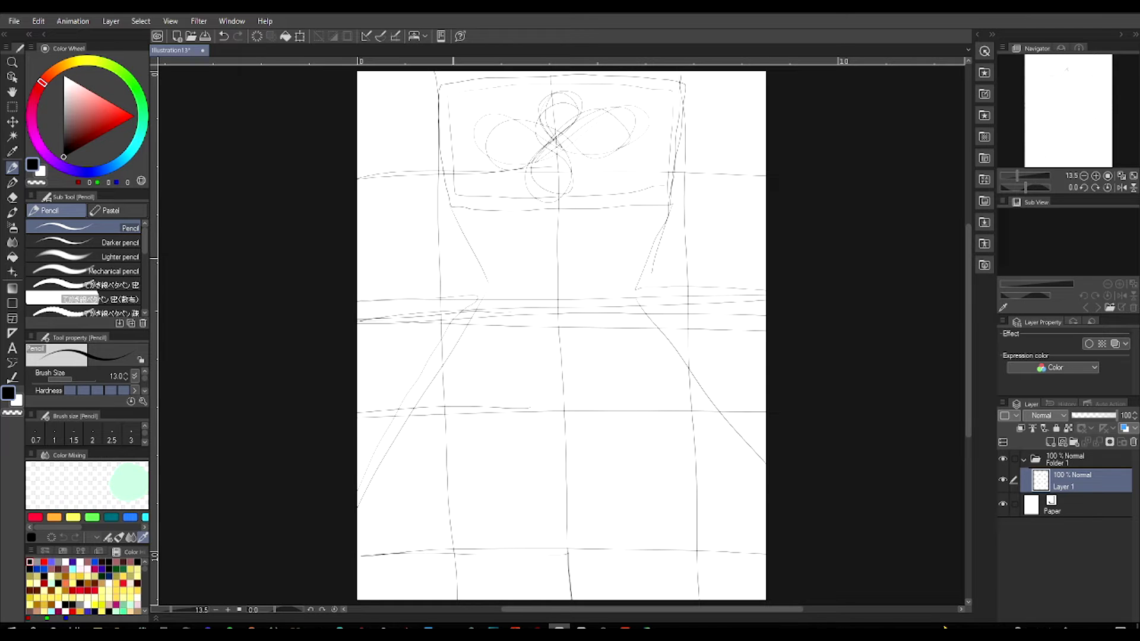
Step: Sketch a wolf's head facing right, with pointed ears, and its long neck in the left half of the canvas
{"action": "mouse_move", "coordinate": [460, 288]}
{"action": "left_mouse_down"}
{"action": "mouse_move", "coordinate": [473, 243]}
{"action": "mouse_move", "coordinate": [478, 277]}
{"action": "mouse_move", "coordinate": [476, 251]}
{"action": "mouse_move", "coordinate": [507, 316]}
{"action": "mouse_move", "coordinate": [475, 296]}
{"action": "mouse_move", "coordinate": [470, 307]}
{"action": "mouse_move", "coordinate": [524, 323]}
{"action": "mouse_move", "coordinate": [436, 293]}
{"action": "mouse_move", "coordinate": [435, 263]}
{"action": "mouse_move", "coordinate": [465, 243]}
{"action": "mouse_move", "coordinate": [493, 259]}
{"action": "mouse_move", "coordinate": [444, 225]}
{"action": "mouse_move", "coordinate": [459, 208]}
{"action": "mouse_move", "coordinate": [462, 249]}
{"action": "left_mouse_up"}
{"action": "mouse_move", "coordinate": [455, 208]}
{"action": "left_mouse_down"}
{"action": "mouse_move", "coordinate": [445, 228]}
{"action": "mouse_move", "coordinate": [451, 213]}
{"action": "mouse_move", "coordinate": [463, 244]}
{"action": "mouse_move", "coordinate": [480, 241]}
{"action": "left_mouse_up"}
{"action": "mouse_move", "coordinate": [479, 216]}
{"action": "left_mouse_down"}
{"action": "mouse_move", "coordinate": [466, 236]}
{"action": "mouse_move", "coordinate": [495, 272]}
{"action": "mouse_move", "coordinate": [490, 290]}
{"action": "left_mouse_up"}
{"action": "mouse_move", "coordinate": [494, 282]}
{"action": "left_mouse_down"}
{"action": "mouse_move", "coordinate": [473, 283]}
{"action": "mouse_move", "coordinate": [497, 282]}
{"action": "mouse_move", "coordinate": [521, 333]}
{"action": "mouse_move", "coordinate": [476, 317]}
{"action": "mouse_move", "coordinate": [522, 331]}
{"action": "mouse_move", "coordinate": [447, 263]}
{"action": "mouse_move", "coordinate": [444, 237]}
{"action": "left_mouse_up"}
{"action": "mouse_move", "coordinate": [446, 240]}
{"action": "left_mouse_down"}
{"action": "mouse_move", "coordinate": [409, 403]}
{"action": "mouse_move", "coordinate": [462, 312]}
{"action": "left_mouse_up"}
{"action": "mouse_move", "coordinate": [465, 309]}
{"action": "left_mouse_down"}
{"action": "mouse_move", "coordinate": [455, 320]}
{"action": "mouse_move", "coordinate": [450, 422]}
{"action": "left_mouse_up"}
{"action": "mouse_move", "coordinate": [446, 261]}
{"action": "left_mouse_down"}
{"action": "mouse_move", "coordinate": [443, 374]}
{"action": "mouse_move", "coordinate": [480, 446]}
{"action": "mouse_move", "coordinate": [478, 318]}
{"action": "mouse_move", "coordinate": [496, 449]}
{"action": "mouse_move", "coordinate": [433, 419]}
{"action": "left_mouse_up"}
Step: Sketch the wolf's chest and tapering lower body with rough ovals, and save the drawing as Illustration13.clip in the art2022 folder
{"action": "left_click_drag", "start_coordinate": [424, 348], "coordinate": [427, 421]}
{"action": "left_click_drag", "start_coordinate": [427, 421], "coordinate": [475, 478]}
{"action": "left_click_drag", "start_coordinate": [472, 407], "coordinate": [487, 466]}
{"action": "mouse_move", "coordinate": [469, 400]}
{"action": "left_mouse_down"}
{"action": "mouse_move", "coordinate": [503, 484]}
{"action": "mouse_move", "coordinate": [481, 466]}
{"action": "mouse_move", "coordinate": [404, 451]}
{"action": "mouse_move", "coordinate": [412, 396]}
{"action": "mouse_move", "coordinate": [425, 520]}
{"action": "mouse_move", "coordinate": [495, 465]}
{"action": "mouse_move", "coordinate": [466, 554]}
{"action": "mouse_move", "coordinate": [491, 469]}
{"action": "mouse_move", "coordinate": [472, 410]}
{"action": "mouse_move", "coordinate": [466, 316]}
{"action": "mouse_move", "coordinate": [512, 336]}
{"action": "mouse_move", "coordinate": [511, 307]}
{"action": "mouse_move", "coordinate": [475, 248]}
{"action": "mouse_move", "coordinate": [444, 255]}
{"action": "mouse_move", "coordinate": [415, 329]}
{"action": "left_mouse_up"}
{"action": "left_click_drag", "start_coordinate": [407, 387], "coordinate": [404, 432]}
{"action": "mouse_move", "coordinate": [415, 470]}
{"action": "left_mouse_down"}
{"action": "mouse_move", "coordinate": [464, 580]}
{"action": "mouse_move", "coordinate": [472, 559]}
{"action": "left_mouse_up"}
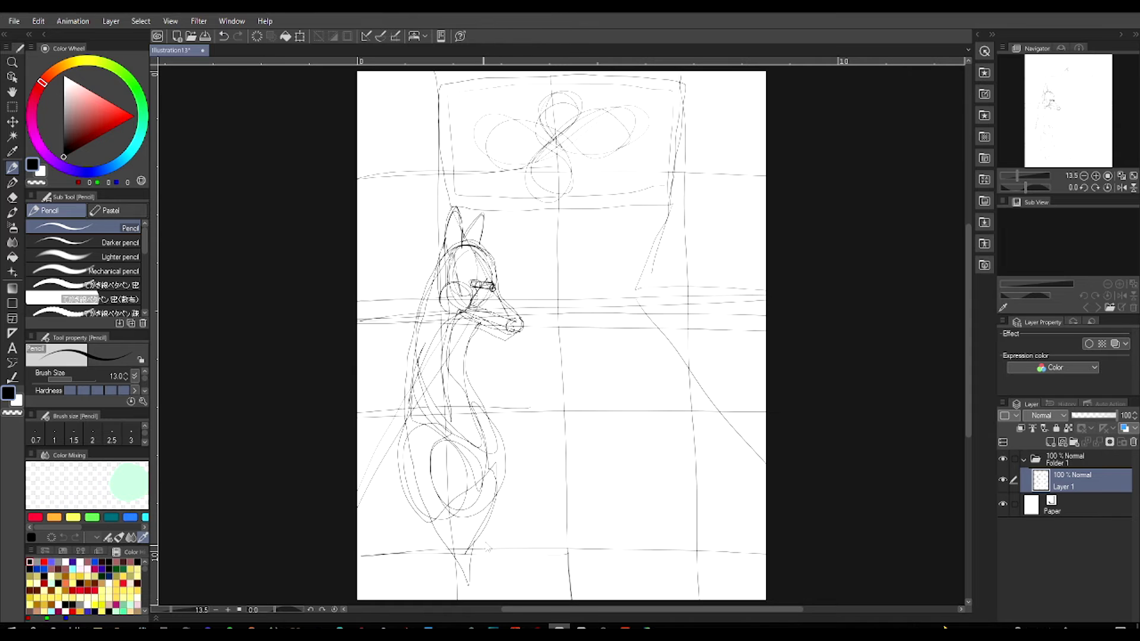
{"action": "key", "text": "ctrl+s"}
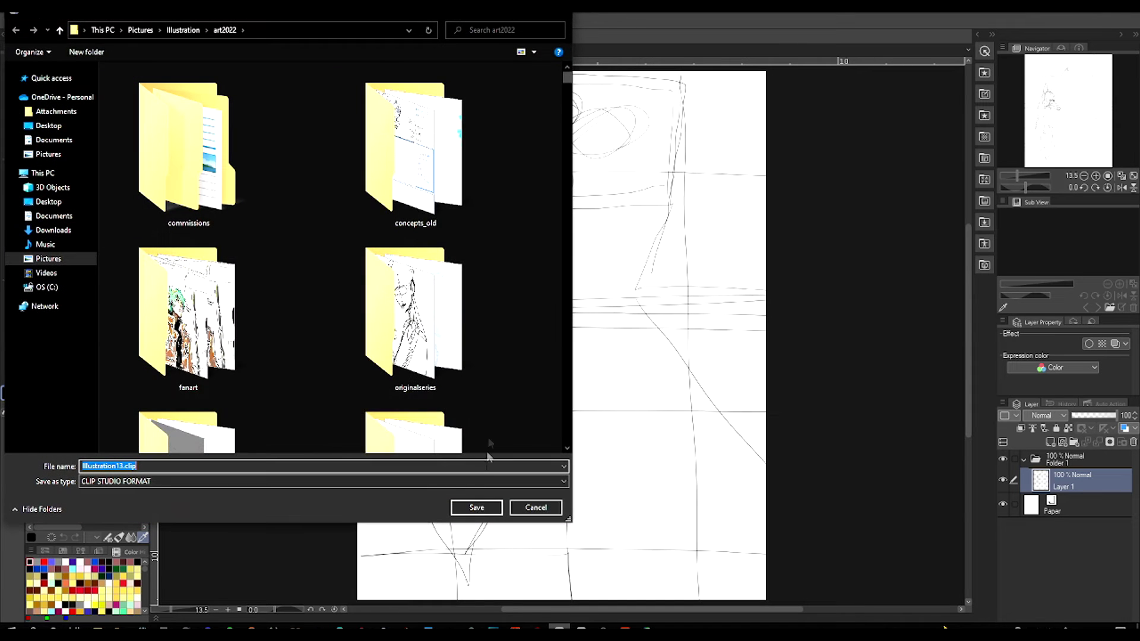
{"action": "left_click", "coordinate": [479, 507]}
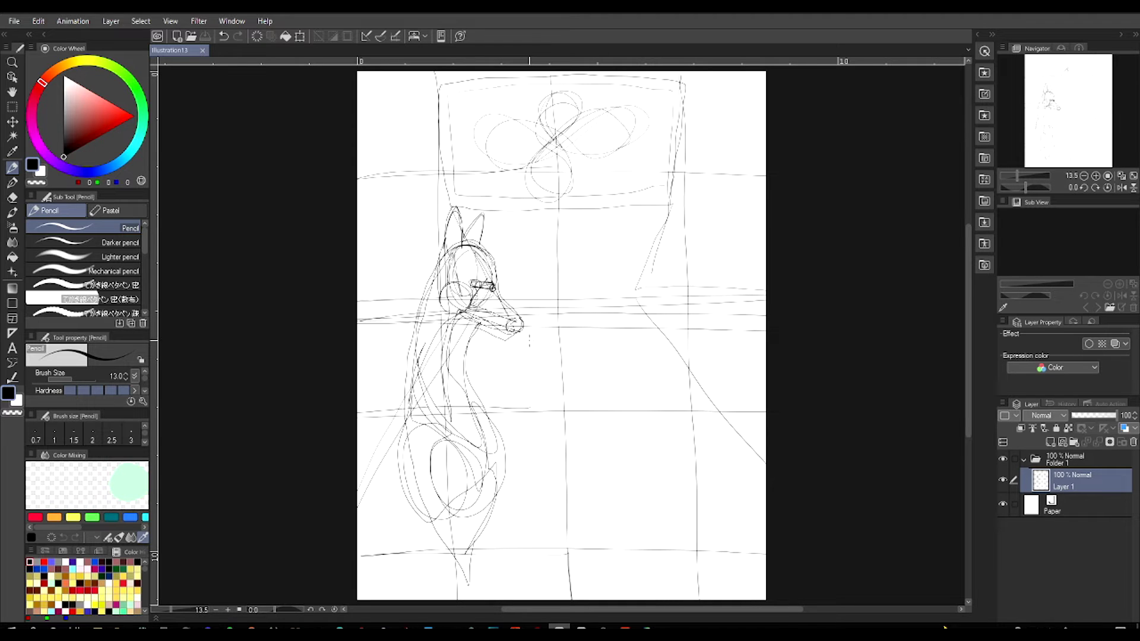
Step: Sketch an open hand and forearm reaching toward the wolf's muzzle from the right half of the canvas
{"action": "left_click_drag", "start_coordinate": [549, 347], "coordinate": [526, 343]}
{"action": "left_click_drag", "start_coordinate": [549, 340], "coordinate": [532, 341]}
{"action": "left_click_drag", "start_coordinate": [559, 365], "coordinate": [565, 345]}
{"action": "mouse_move", "coordinate": [565, 337]}
{"action": "left_mouse_down"}
{"action": "mouse_move", "coordinate": [571, 364]}
{"action": "mouse_move", "coordinate": [589, 354]}
{"action": "mouse_move", "coordinate": [562, 335]}
{"action": "mouse_move", "coordinate": [589, 349]}
{"action": "mouse_move", "coordinate": [579, 366]}
{"action": "mouse_move", "coordinate": [640, 397]}
{"action": "left_mouse_up"}
{"action": "left_click_drag", "start_coordinate": [588, 350], "coordinate": [646, 387]}
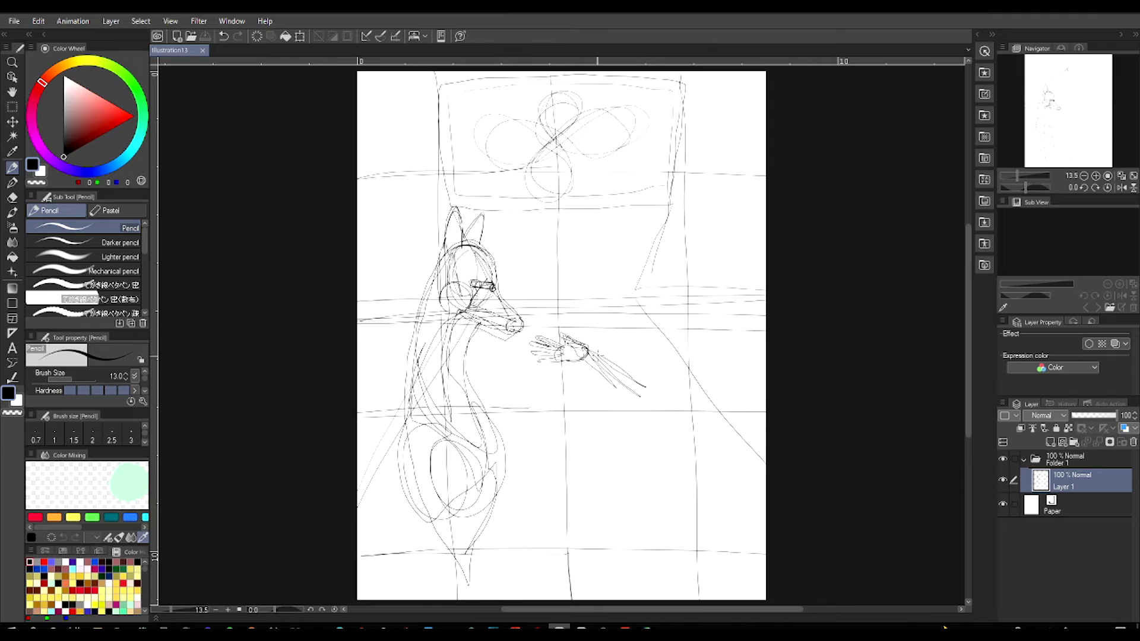
{"action": "left_click_drag", "start_coordinate": [589, 349], "coordinate": [653, 413]}
{"action": "mouse_move", "coordinate": [618, 387]}
{"action": "left_mouse_down"}
{"action": "mouse_move", "coordinate": [648, 412]}
{"action": "mouse_move", "coordinate": [652, 387]}
{"action": "mouse_move", "coordinate": [660, 419]}
{"action": "left_mouse_up"}
Step: Check the sketch in a horizontally mirrored view, hide the rulers and restore the normal orientation
{"action": "left_click", "coordinate": [1121, 188]}
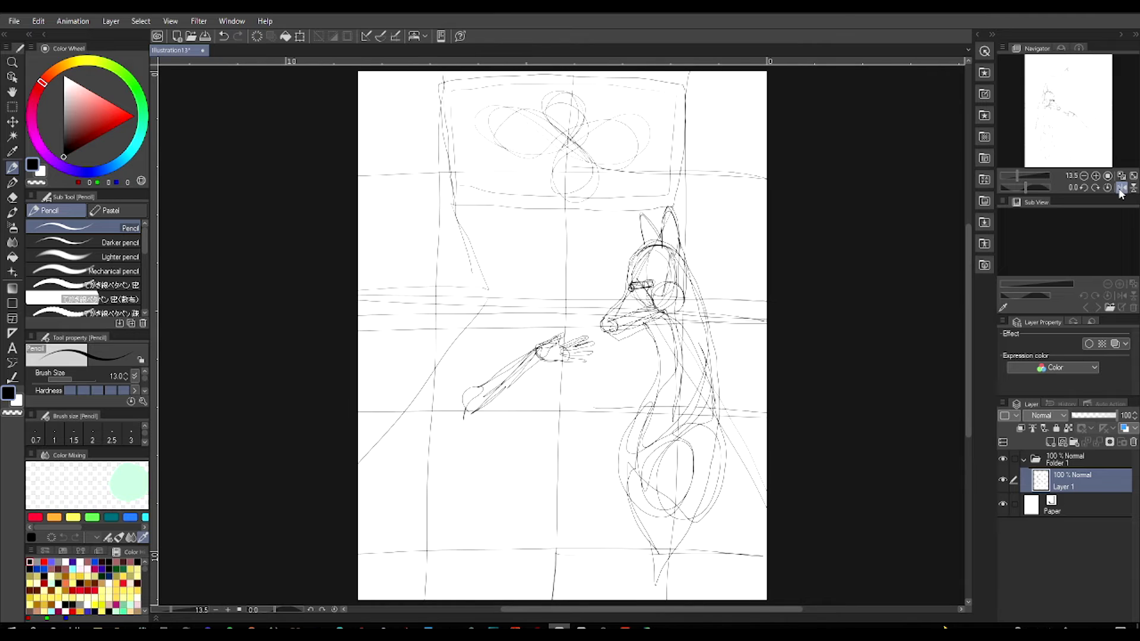
{"action": "key", "text": "ctrl+r"}
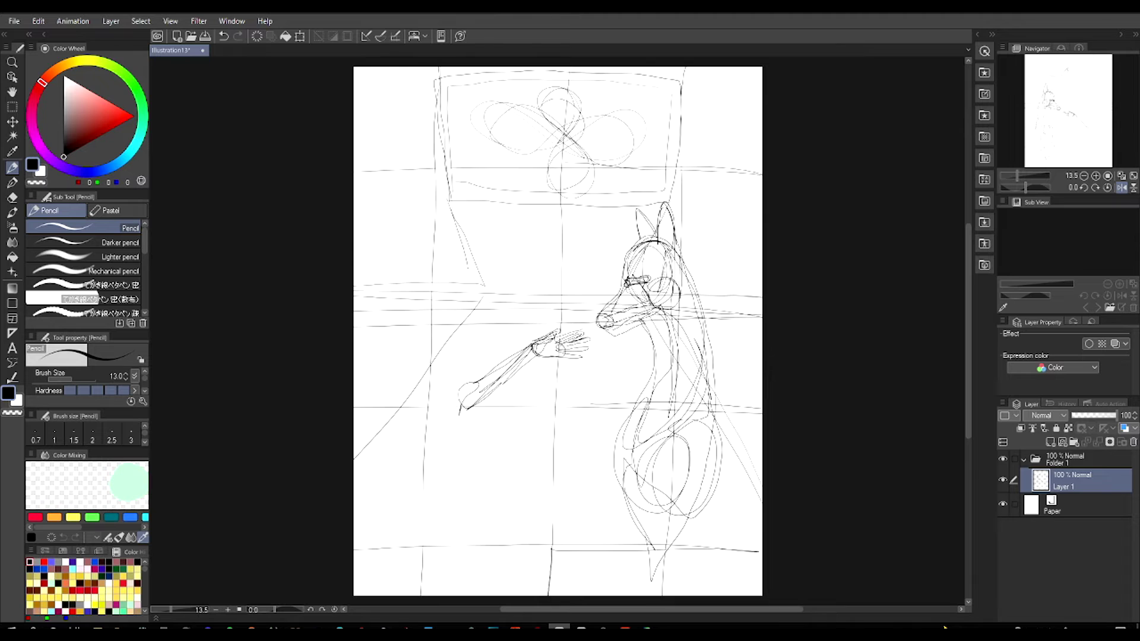
{"action": "left_click", "coordinate": [1122, 187]}
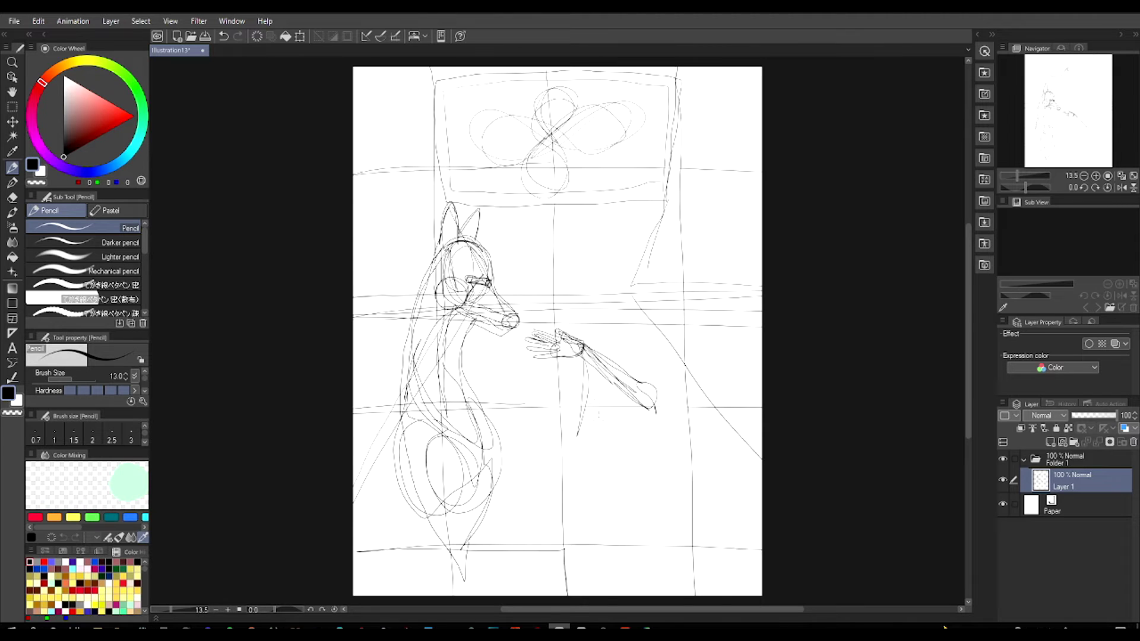
Step: Erase the sketched hand and forearm with the Hard eraser at size 200, and save the drawing
{"action": "left_click_drag", "start_coordinate": [588, 362], "coordinate": [584, 433]}
{"action": "key", "text": "e"}
{"action": "left_click_drag", "start_coordinate": [594, 353], "coordinate": [608, 364]}
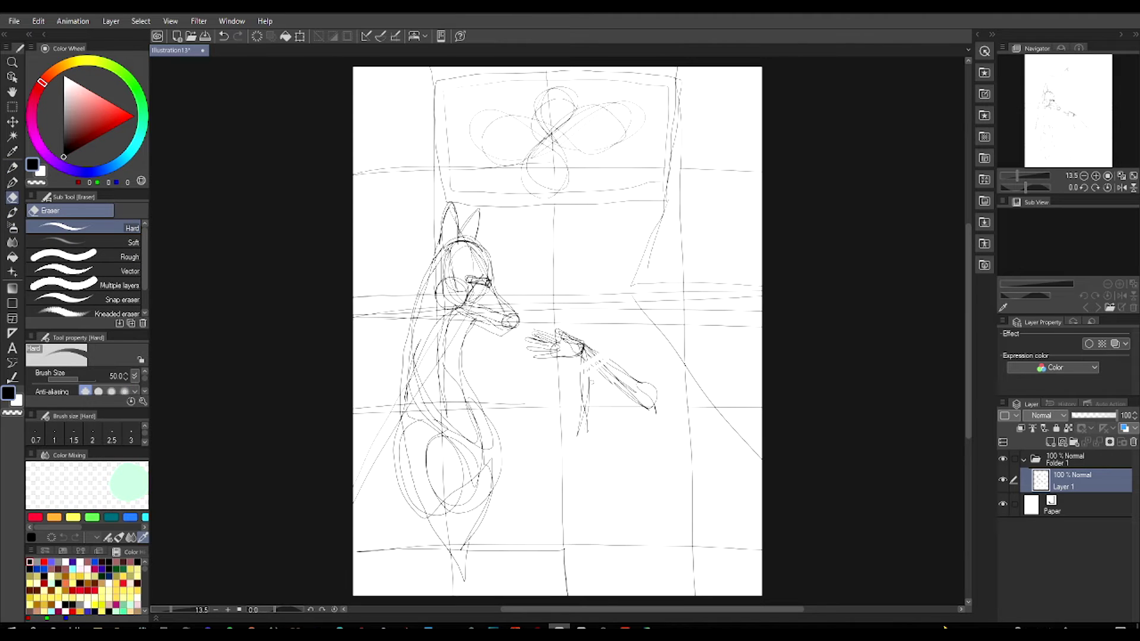
{"action": "key", "text": "bracketright"}
{"action": "key", "text": "bracketright"}
{"action": "key", "text": "bracketright"}
{"action": "key", "text": "bracketright"}
{"action": "key", "text": "bracketright"}
{"action": "key", "text": "bracketright"}
{"action": "mouse_move", "coordinate": [586, 359]}
{"action": "left_mouse_down"}
{"action": "mouse_move", "coordinate": [554, 354]}
{"action": "mouse_move", "coordinate": [553, 336]}
{"action": "mouse_move", "coordinate": [652, 408]}
{"action": "mouse_move", "coordinate": [582, 432]}
{"action": "left_mouse_up"}
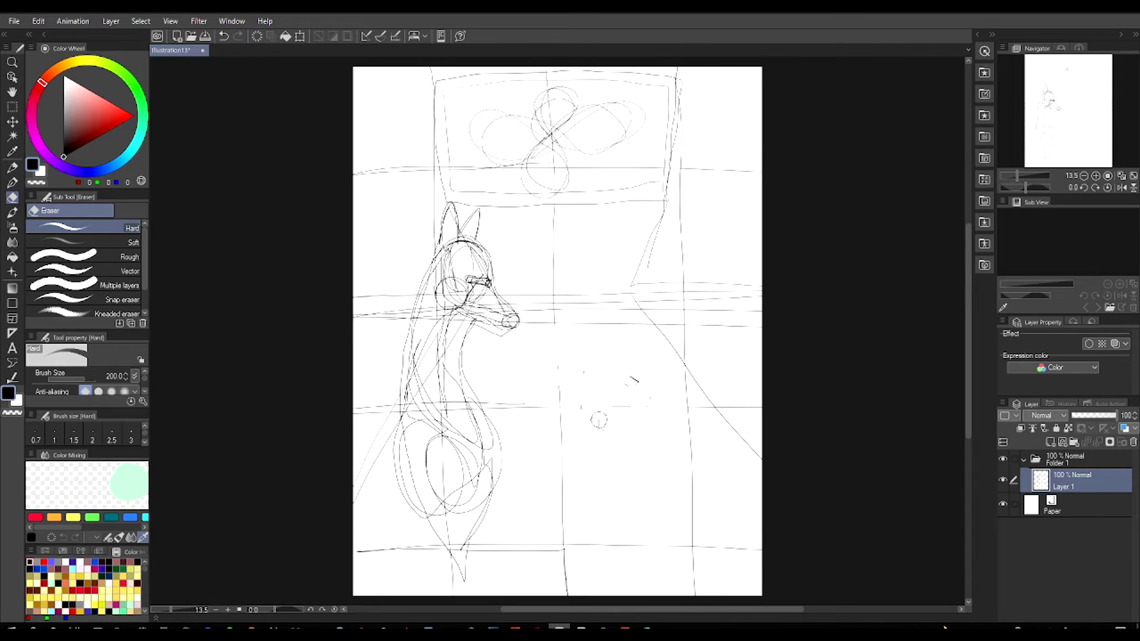
{"action": "key", "text": "ctrl+s"}
Step: Sketch a human figure's outstretched hand and bent arm in front of the wolf's neck with the Pencil
{"action": "key", "text": "p"}
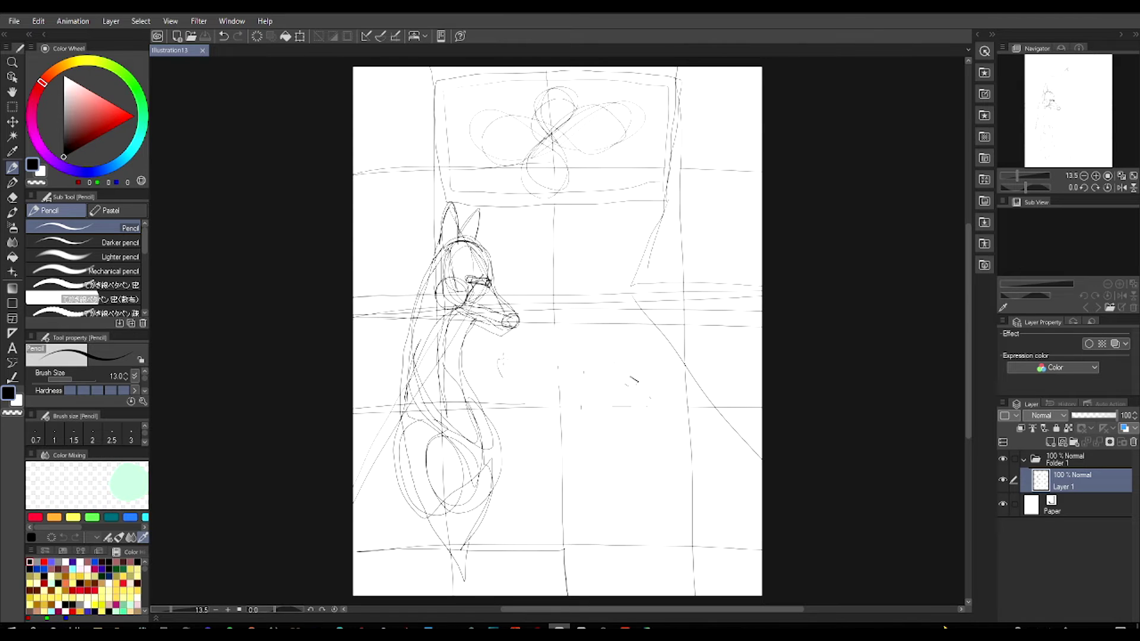
{"action": "mouse_move", "coordinate": [516, 353]}
{"action": "left_mouse_down"}
{"action": "mouse_move", "coordinate": [523, 378]}
{"action": "mouse_move", "coordinate": [484, 357]}
{"action": "mouse_move", "coordinate": [592, 431]}
{"action": "left_mouse_up"}
{"action": "mouse_move", "coordinate": [522, 376]}
{"action": "left_mouse_down"}
{"action": "mouse_move", "coordinate": [602, 432]}
{"action": "mouse_move", "coordinate": [641, 383]}
{"action": "left_mouse_up"}
{"action": "mouse_move", "coordinate": [599, 432]}
{"action": "left_mouse_down"}
{"action": "mouse_move", "coordinate": [642, 384]}
{"action": "mouse_move", "coordinate": [640, 292]}
{"action": "mouse_move", "coordinate": [631, 368]}
{"action": "left_mouse_up"}
Step: Sketch the human figure's oval head, neck, shoulders, hanging arm and torso facing the wolf, and save the drawing
{"action": "mouse_move", "coordinate": [646, 301]}
{"action": "left_mouse_down"}
{"action": "mouse_move", "coordinate": [619, 364]}
{"action": "mouse_move", "coordinate": [612, 348]}
{"action": "mouse_move", "coordinate": [639, 372]}
{"action": "mouse_move", "coordinate": [639, 416]}
{"action": "mouse_move", "coordinate": [669, 418]}
{"action": "mouse_move", "coordinate": [622, 437]}
{"action": "left_mouse_up"}
{"action": "mouse_move", "coordinate": [652, 396]}
{"action": "left_mouse_down"}
{"action": "mouse_move", "coordinate": [646, 446]}
{"action": "mouse_move", "coordinate": [628, 432]}
{"action": "mouse_move", "coordinate": [665, 407]}
{"action": "left_mouse_up"}
{"action": "mouse_move", "coordinate": [674, 466]}
{"action": "left_mouse_down"}
{"action": "mouse_move", "coordinate": [679, 507]}
{"action": "mouse_move", "coordinate": [674, 407]}
{"action": "left_mouse_up"}
{"action": "mouse_move", "coordinate": [646, 369]}
{"action": "left_mouse_down"}
{"action": "mouse_move", "coordinate": [659, 336]}
{"action": "mouse_move", "coordinate": [614, 332]}
{"action": "mouse_move", "coordinate": [637, 396]}
{"action": "mouse_move", "coordinate": [612, 391]}
{"action": "mouse_move", "coordinate": [581, 457]}
{"action": "mouse_move", "coordinate": [532, 388]}
{"action": "mouse_move", "coordinate": [597, 431]}
{"action": "mouse_move", "coordinate": [618, 407]}
{"action": "mouse_move", "coordinate": [649, 442]}
{"action": "mouse_move", "coordinate": [640, 503]}
{"action": "mouse_move", "coordinate": [611, 445]}
{"action": "mouse_move", "coordinate": [600, 549]}
{"action": "mouse_move", "coordinate": [640, 469]}
{"action": "mouse_move", "coordinate": [605, 563]}
{"action": "mouse_move", "coordinate": [666, 419]}
{"action": "mouse_move", "coordinate": [676, 519]}
{"action": "mouse_move", "coordinate": [677, 491]}
{"action": "mouse_move", "coordinate": [681, 501]}
{"action": "mouse_move", "coordinate": [677, 567]}
{"action": "mouse_move", "coordinate": [651, 407]}
{"action": "left_mouse_up"}
{"action": "mouse_move", "coordinate": [640, 360]}
{"action": "left_mouse_down"}
{"action": "mouse_move", "coordinate": [622, 361]}
{"action": "mouse_move", "coordinate": [640, 424]}
{"action": "mouse_move", "coordinate": [612, 595]}
{"action": "left_mouse_up"}
{"action": "key", "text": "ctrl+s"}
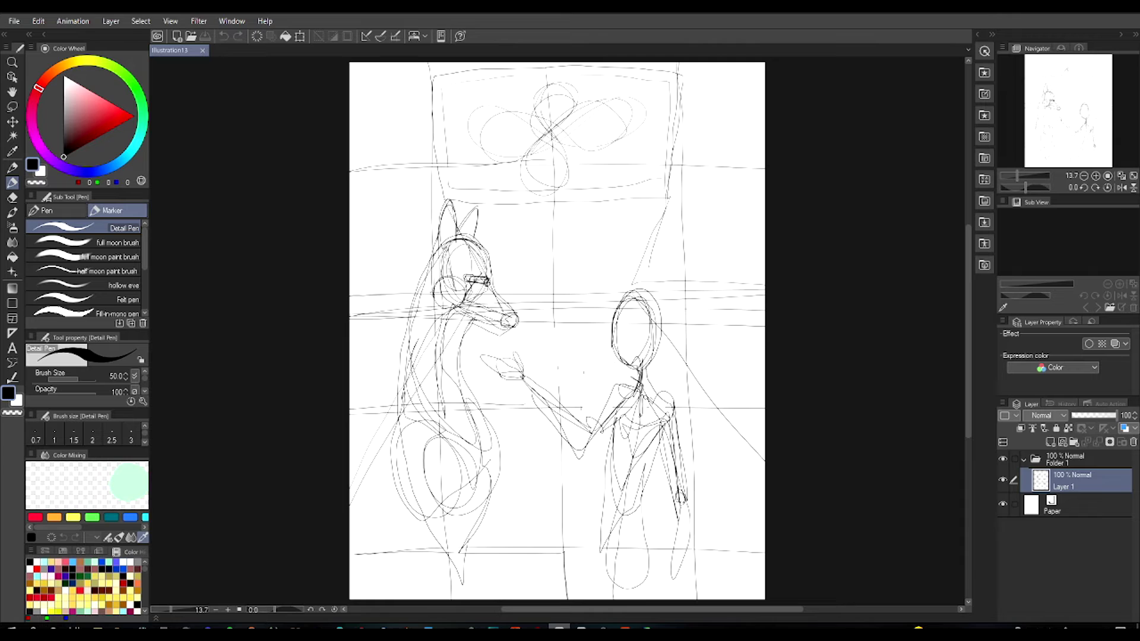
Step: Draw bold lines over the wolf's muzzle, nose, eye, jaw and back-of-head fur with the Detail Pen at size 50
{"action": "mouse_move", "coordinate": [429, 273]}
{"action": "left_mouse_down"}
{"action": "mouse_move", "coordinate": [422, 300]}
{"action": "mouse_move", "coordinate": [437, 315]}
{"action": "mouse_move", "coordinate": [510, 320]}
{"action": "left_mouse_up"}
{"action": "mouse_move", "coordinate": [460, 279]}
{"action": "left_mouse_down"}
{"action": "mouse_move", "coordinate": [491, 286]}
{"action": "mouse_move", "coordinate": [487, 270]}
{"action": "mouse_move", "coordinate": [497, 273]}
{"action": "mouse_move", "coordinate": [519, 316]}
{"action": "mouse_move", "coordinate": [499, 335]}
{"action": "mouse_move", "coordinate": [464, 321]}
{"action": "left_mouse_up"}
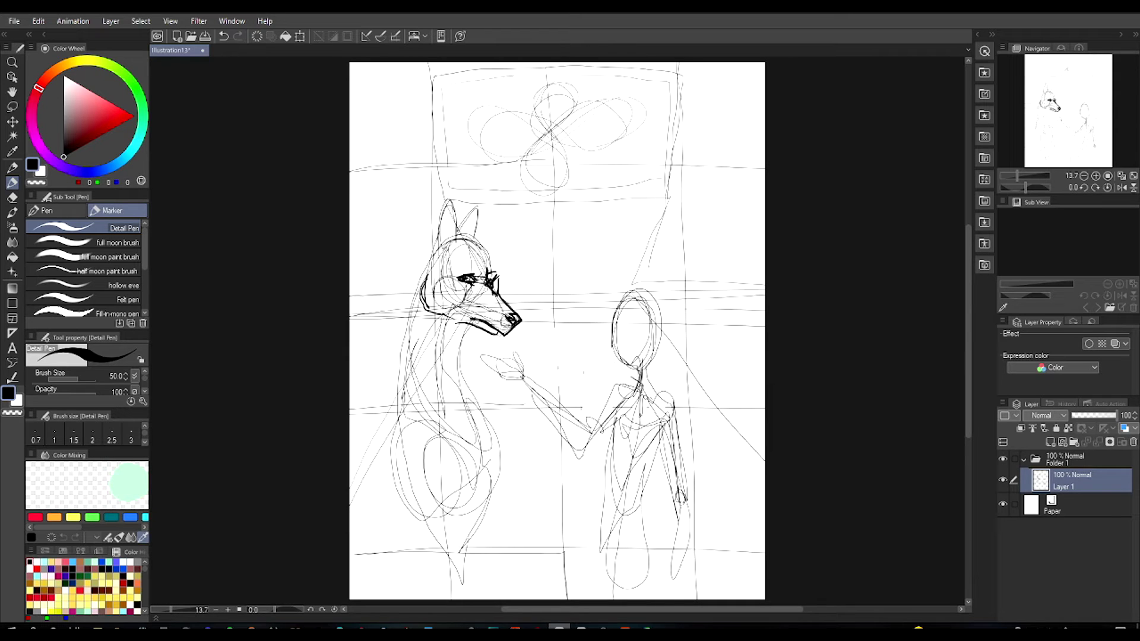
{"action": "mouse_move", "coordinate": [470, 320]}
{"action": "left_mouse_down"}
{"action": "mouse_move", "coordinate": [500, 330]}
{"action": "mouse_move", "coordinate": [516, 321]}
{"action": "mouse_move", "coordinate": [510, 333]}
{"action": "left_mouse_up"}
{"action": "left_click_drag", "start_coordinate": [475, 283], "coordinate": [454, 281]}
{"action": "left_click_drag", "start_coordinate": [438, 238], "coordinate": [407, 299]}
{"action": "mouse_move", "coordinate": [476, 324]}
{"action": "left_mouse_down"}
{"action": "mouse_move", "coordinate": [463, 337]}
{"action": "mouse_move", "coordinate": [453, 327]}
{"action": "mouse_move", "coordinate": [460, 332]}
{"action": "left_mouse_up"}
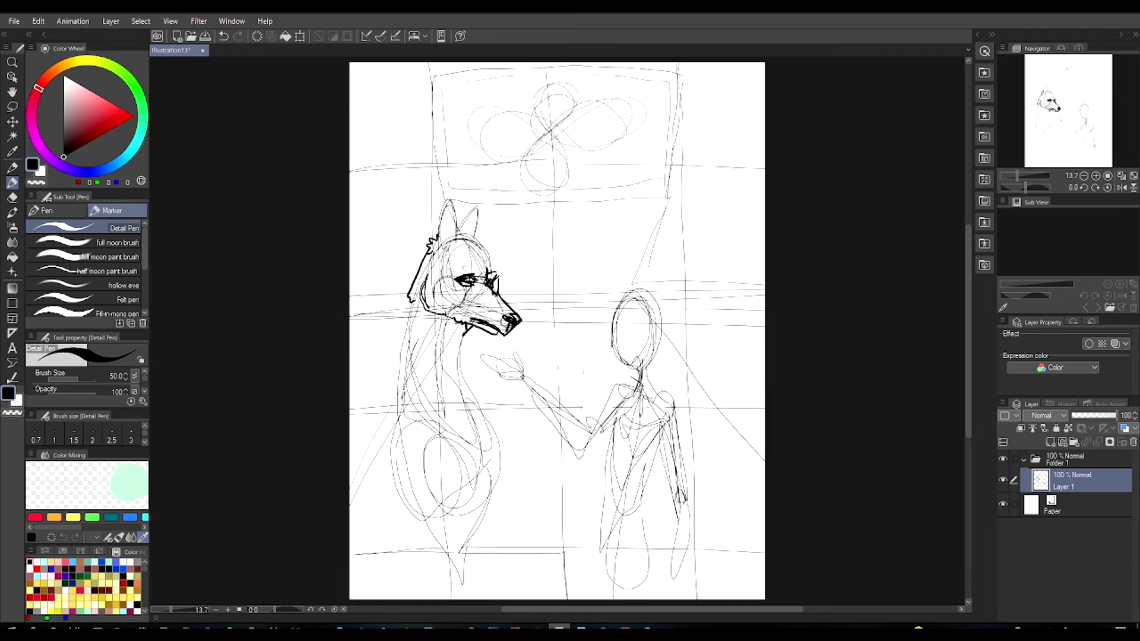
Step: Outline the wolf's eye markings and brow, define the cheek and draw both pointed ears in bold lines
{"action": "left_click_drag", "start_coordinate": [450, 280], "coordinate": [496, 276]}
{"action": "mouse_move", "coordinate": [484, 267]}
{"action": "left_mouse_down"}
{"action": "mouse_move", "coordinate": [470, 290]}
{"action": "mouse_move", "coordinate": [503, 295]}
{"action": "mouse_move", "coordinate": [516, 327]}
{"action": "mouse_move", "coordinate": [456, 310]}
{"action": "left_mouse_up"}
{"action": "left_click_drag", "start_coordinate": [459, 314], "coordinate": [437, 303]}
{"action": "mouse_move", "coordinate": [462, 237]}
{"action": "left_mouse_down"}
{"action": "mouse_move", "coordinate": [489, 245]}
{"action": "mouse_move", "coordinate": [502, 279]}
{"action": "mouse_move", "coordinate": [516, 238]}
{"action": "mouse_move", "coordinate": [455, 196]}
{"action": "mouse_move", "coordinate": [433, 240]}
{"action": "mouse_move", "coordinate": [448, 241]}
{"action": "left_mouse_up"}
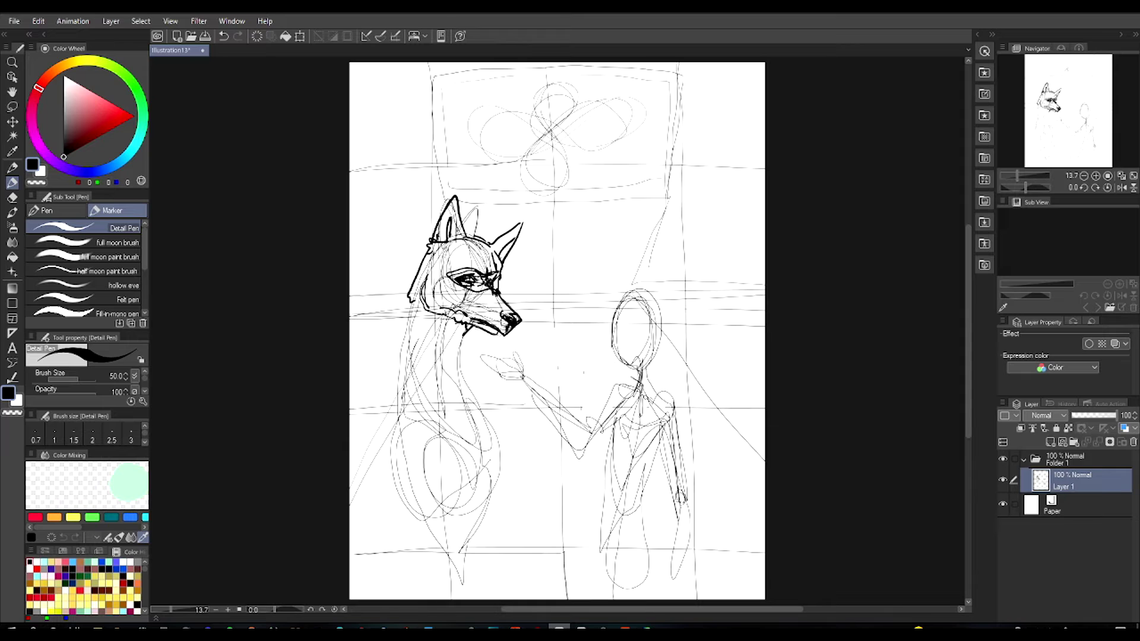
Step: Draw the wolf's neck with jagged fur and add a spiked collar with round studs beneath it
{"action": "left_click_drag", "start_coordinate": [466, 330], "coordinate": [465, 355]}
{"action": "mouse_move", "coordinate": [411, 298]}
{"action": "left_mouse_down"}
{"action": "mouse_move", "coordinate": [384, 324]}
{"action": "mouse_move", "coordinate": [392, 337]}
{"action": "mouse_move", "coordinate": [401, 351]}
{"action": "mouse_move", "coordinate": [464, 350]}
{"action": "mouse_move", "coordinate": [439, 338]}
{"action": "mouse_move", "coordinate": [445, 347]}
{"action": "left_mouse_up"}
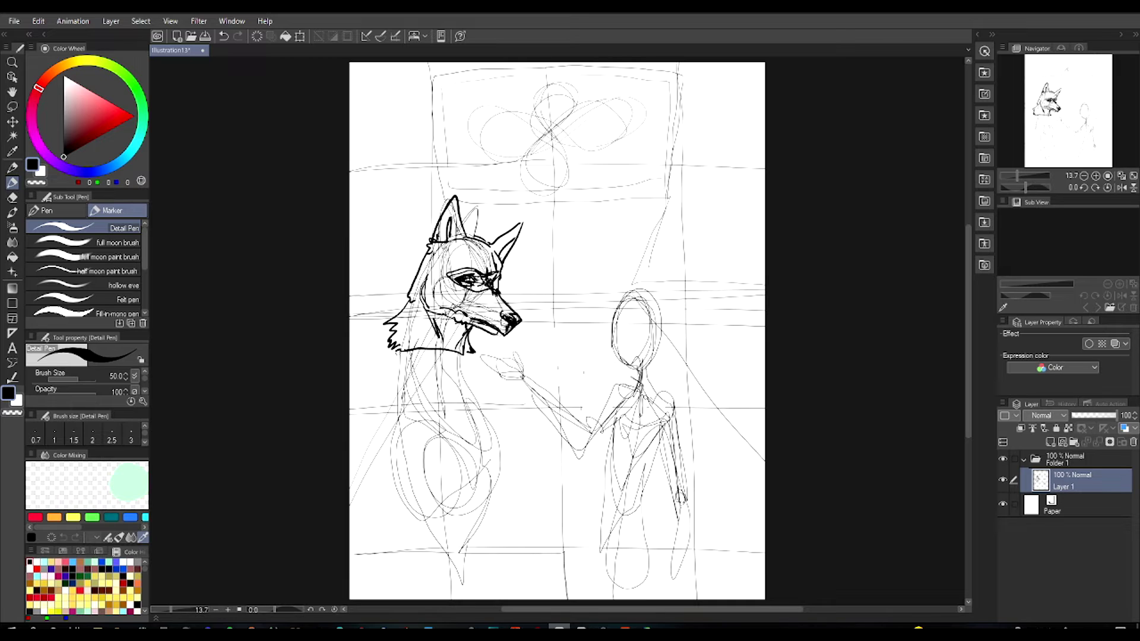
{"action": "mouse_move", "coordinate": [401, 350]}
{"action": "left_mouse_down"}
{"action": "mouse_move", "coordinate": [383, 361]}
{"action": "mouse_move", "coordinate": [401, 378]}
{"action": "mouse_move", "coordinate": [413, 358]}
{"action": "mouse_move", "coordinate": [473, 380]}
{"action": "mouse_move", "coordinate": [482, 368]}
{"action": "left_mouse_up"}
{"action": "mouse_move", "coordinate": [482, 368]}
{"action": "left_mouse_down"}
{"action": "mouse_move", "coordinate": [430, 368]}
{"action": "mouse_move", "coordinate": [464, 363]}
{"action": "left_mouse_up"}
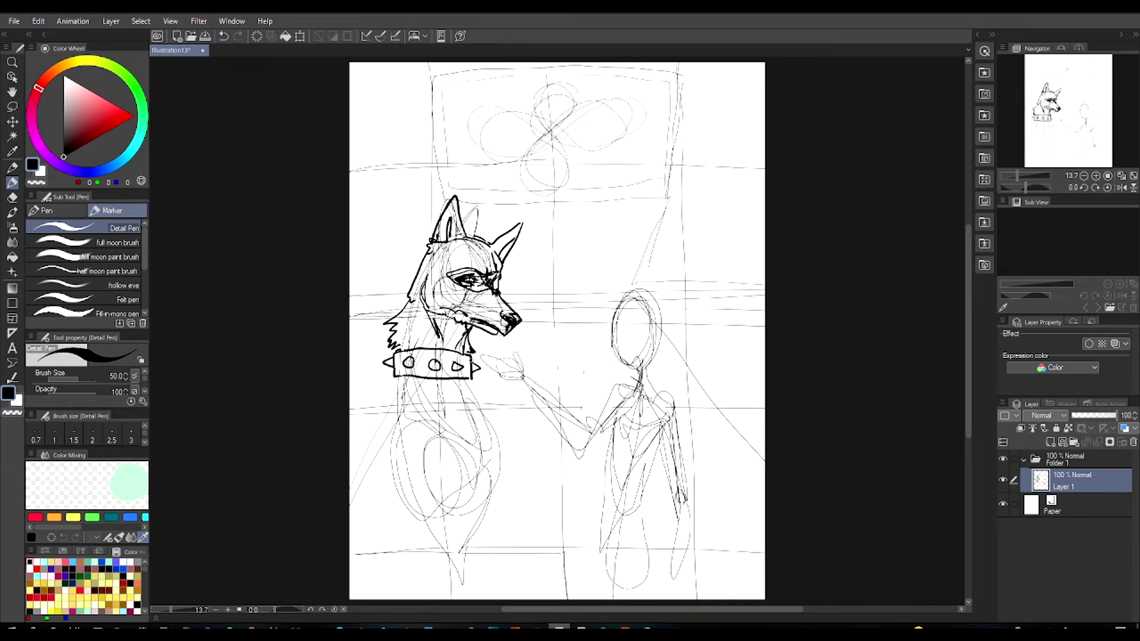
{"action": "mouse_move", "coordinate": [465, 350]}
{"action": "left_mouse_down"}
{"action": "mouse_move", "coordinate": [379, 348]}
{"action": "mouse_move", "coordinate": [397, 361]}
{"action": "left_mouse_up"}
Step: Thicken the wolf's head, jaw and ear outlines and add fur tufts at the ear base and back of the neck
{"action": "left_click_drag", "start_coordinate": [429, 240], "coordinate": [386, 333]}
{"action": "mouse_move", "coordinate": [429, 288]}
{"action": "left_mouse_down"}
{"action": "mouse_move", "coordinate": [438, 315]}
{"action": "mouse_move", "coordinate": [511, 335]}
{"action": "left_mouse_up"}
{"action": "mouse_move", "coordinate": [493, 278]}
{"action": "left_mouse_down"}
{"action": "mouse_move", "coordinate": [498, 286]}
{"action": "mouse_move", "coordinate": [521, 223]}
{"action": "left_mouse_up"}
{"action": "mouse_move", "coordinate": [482, 240]}
{"action": "left_mouse_down"}
{"action": "mouse_move", "coordinate": [492, 242]}
{"action": "mouse_move", "coordinate": [443, 250]}
{"action": "mouse_move", "coordinate": [462, 255]}
{"action": "left_mouse_up"}
{"action": "mouse_move", "coordinate": [456, 222]}
{"action": "left_mouse_down"}
{"action": "mouse_move", "coordinate": [445, 257]}
{"action": "mouse_move", "coordinate": [423, 239]}
{"action": "mouse_move", "coordinate": [434, 250]}
{"action": "left_mouse_up"}
{"action": "mouse_move", "coordinate": [437, 229]}
{"action": "left_mouse_down"}
{"action": "mouse_move", "coordinate": [431, 243]}
{"action": "mouse_move", "coordinate": [458, 238]}
{"action": "mouse_move", "coordinate": [457, 250]}
{"action": "left_mouse_up"}
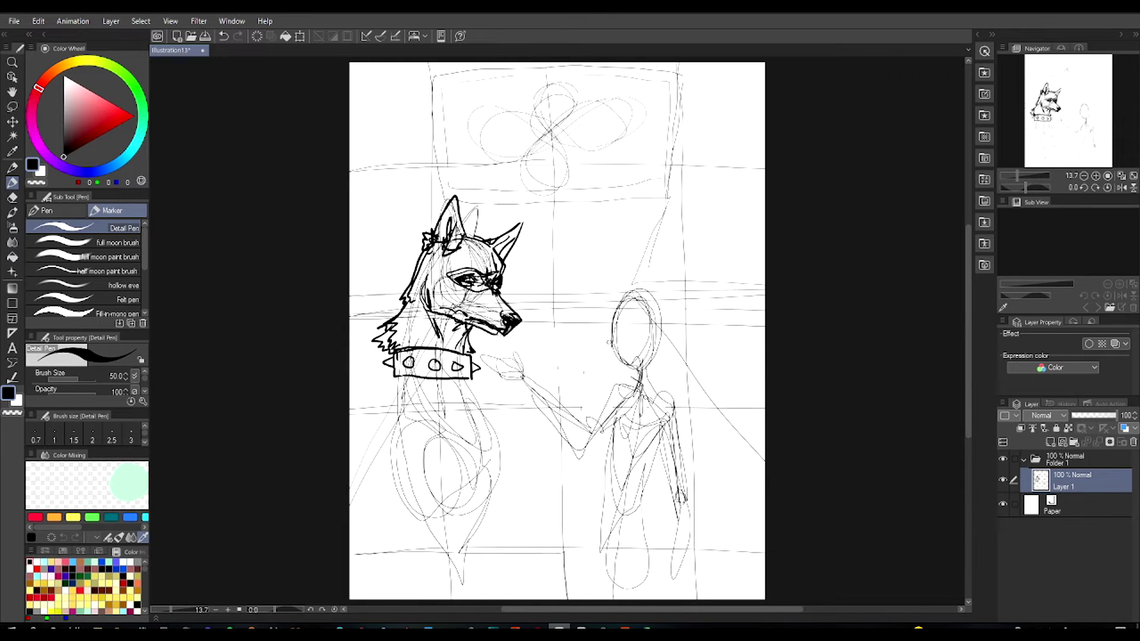
Step: Draw the human figure's short hair with a fringe, side locks and spiky tufts on top of the head
{"action": "left_click_drag", "start_coordinate": [616, 297], "coordinate": [608, 328]}
{"action": "mouse_move", "coordinate": [653, 288]}
{"action": "left_mouse_down"}
{"action": "mouse_move", "coordinate": [613, 296]}
{"action": "mouse_move", "coordinate": [655, 288]}
{"action": "mouse_move", "coordinate": [652, 271]}
{"action": "mouse_move", "coordinate": [681, 296]}
{"action": "mouse_move", "coordinate": [605, 287]}
{"action": "mouse_move", "coordinate": [638, 332]}
{"action": "left_mouse_up"}
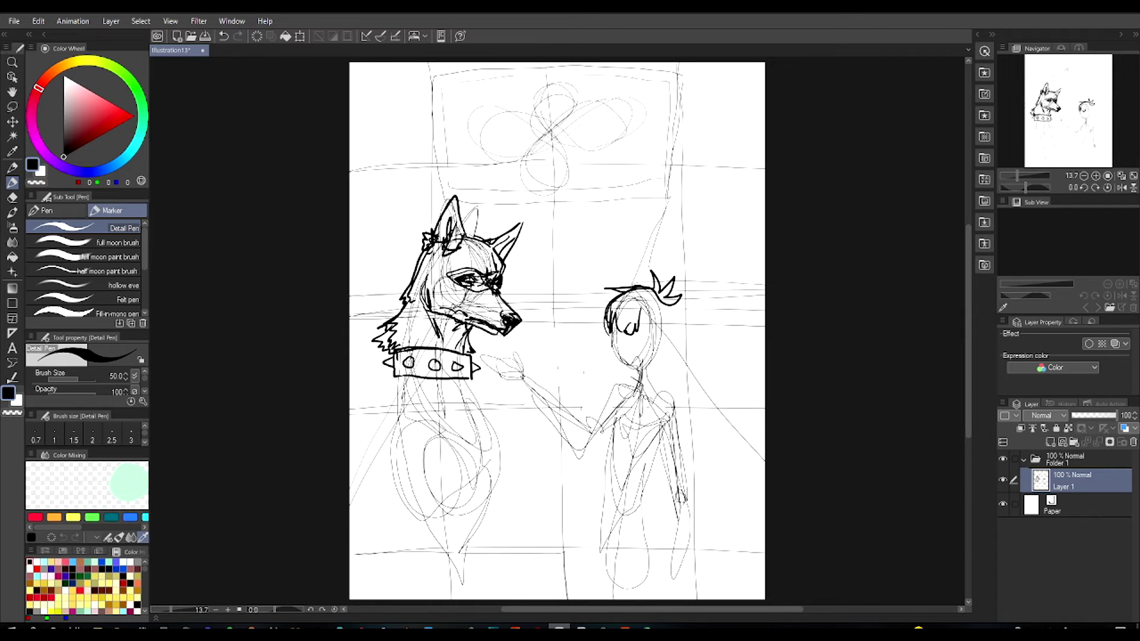
{"action": "mouse_move", "coordinate": [607, 309]}
{"action": "left_mouse_down"}
{"action": "mouse_move", "coordinate": [591, 325]}
{"action": "mouse_move", "coordinate": [600, 344]}
{"action": "mouse_move", "coordinate": [647, 324]}
{"action": "left_mouse_up"}
{"action": "mouse_move", "coordinate": [651, 315]}
{"action": "left_mouse_down"}
{"action": "mouse_move", "coordinate": [655, 330]}
{"action": "mouse_move", "coordinate": [671, 324]}
{"action": "mouse_move", "coordinate": [648, 337]}
{"action": "mouse_move", "coordinate": [669, 347]}
{"action": "mouse_move", "coordinate": [663, 354]}
{"action": "left_mouse_up"}
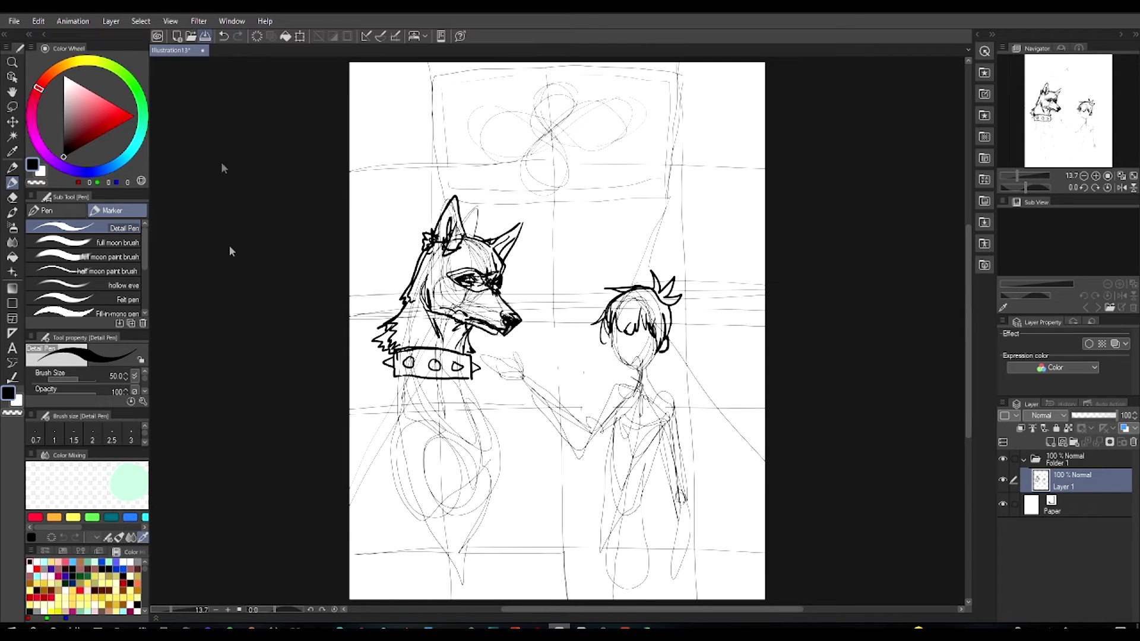
Step: Switch to Spotify and play Aeon from the Synthpop Mix playlist
{"action": "left_click", "coordinate": [243, 627]}
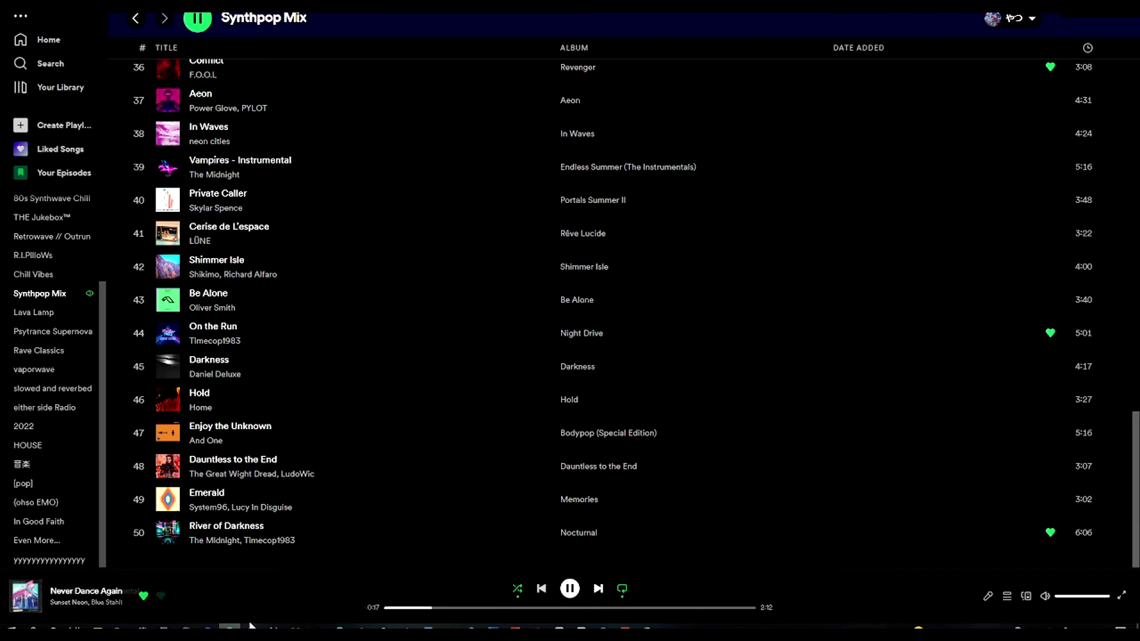
{"action": "left_click", "coordinate": [598, 589]}
{"action": "left_click", "coordinate": [598, 588]}
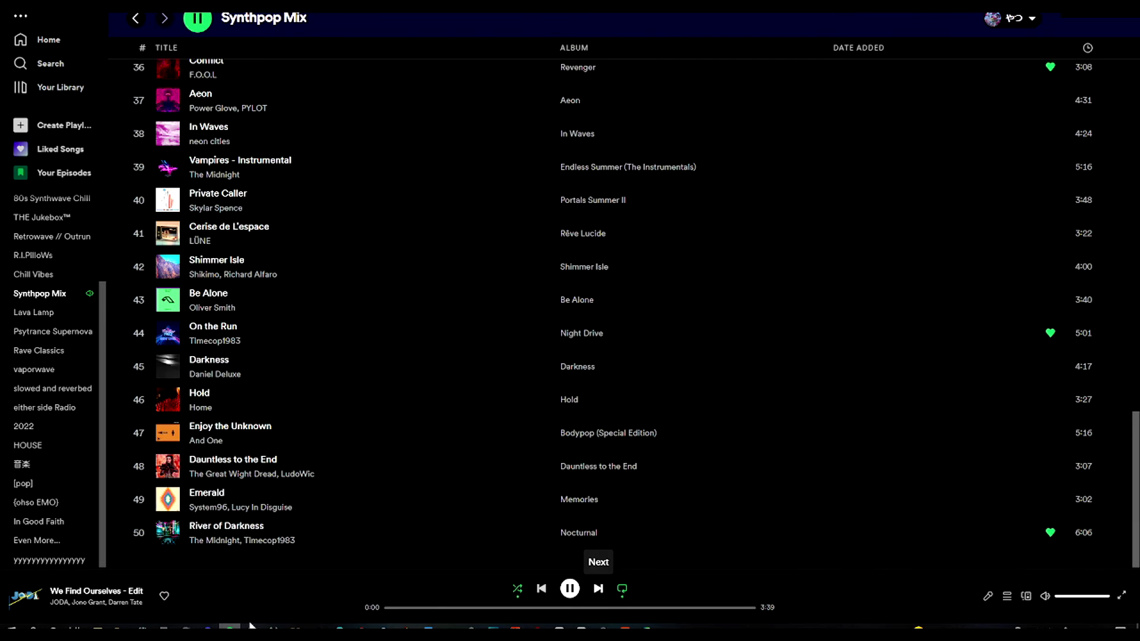
{"action": "left_click", "coordinate": [357, 99]}
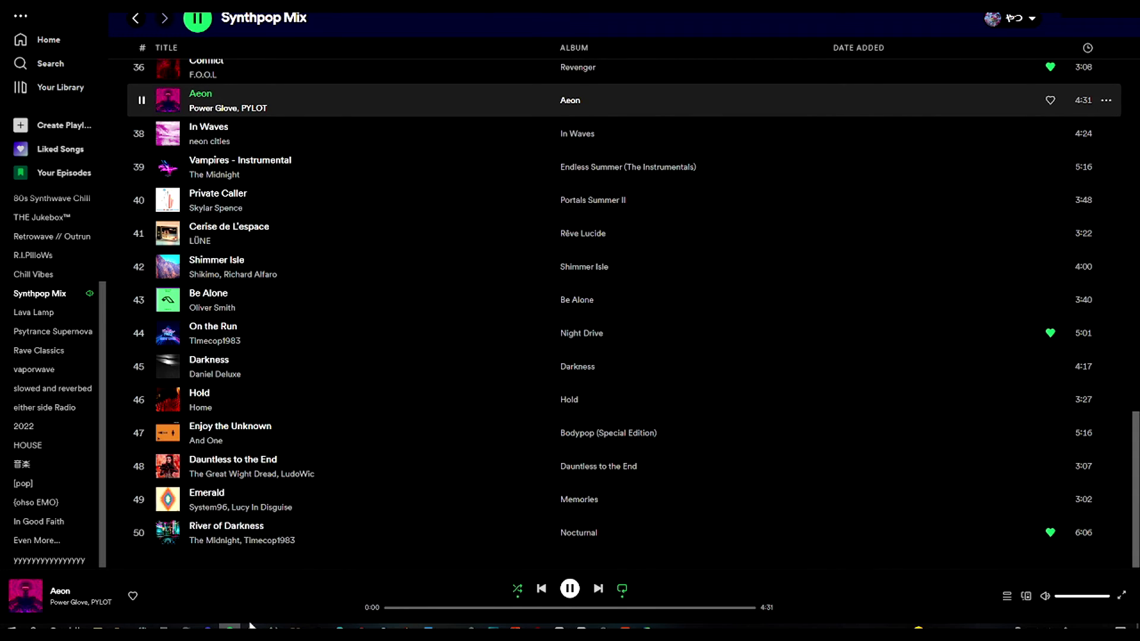
{"action": "left_click", "coordinate": [541, 588]}
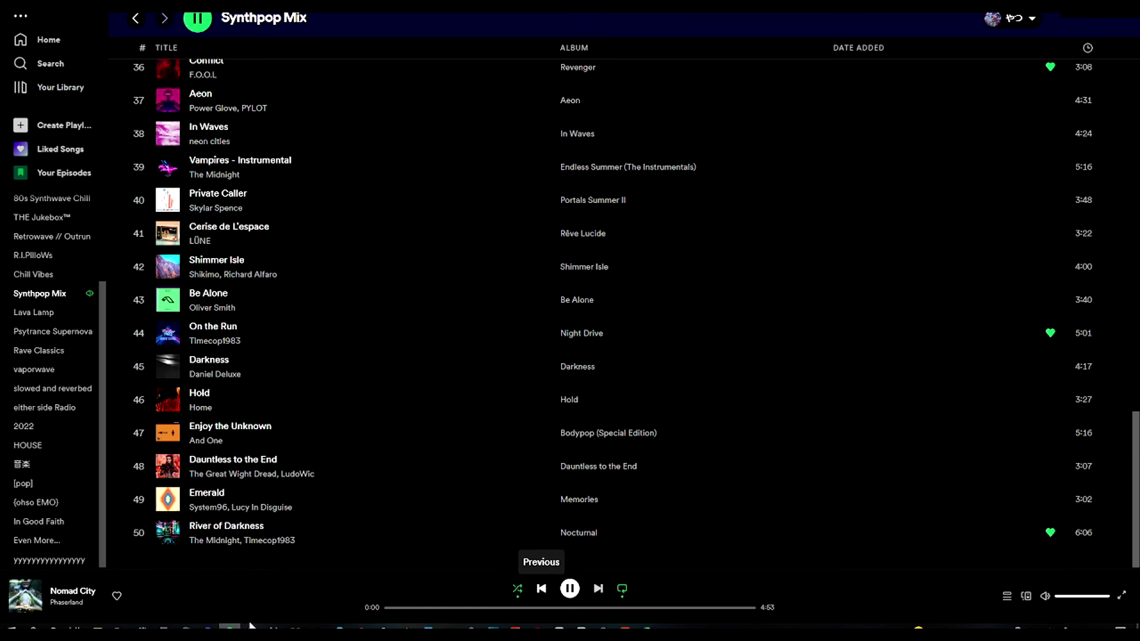
{"action": "left_click", "coordinate": [598, 588]}
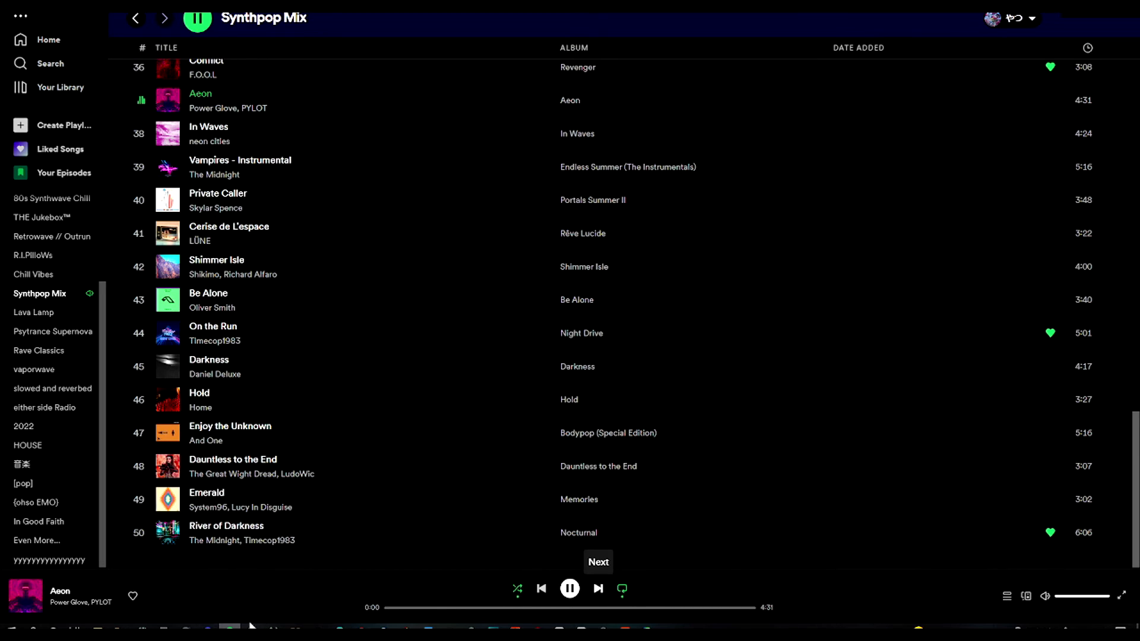
Step: Return to Clip Studio Paint, mirror the canvas view horizontally and strengthen the lines of the wolf's muzzle and face
{"action": "left_click", "coordinate": [559, 627]}
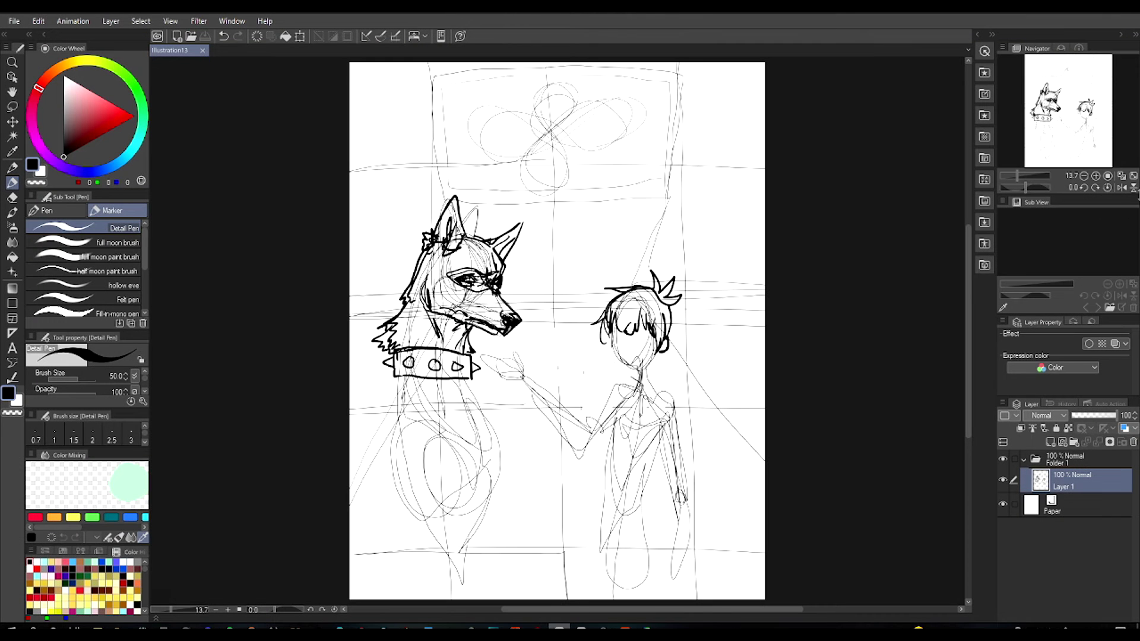
{"action": "left_click", "coordinate": [1124, 188]}
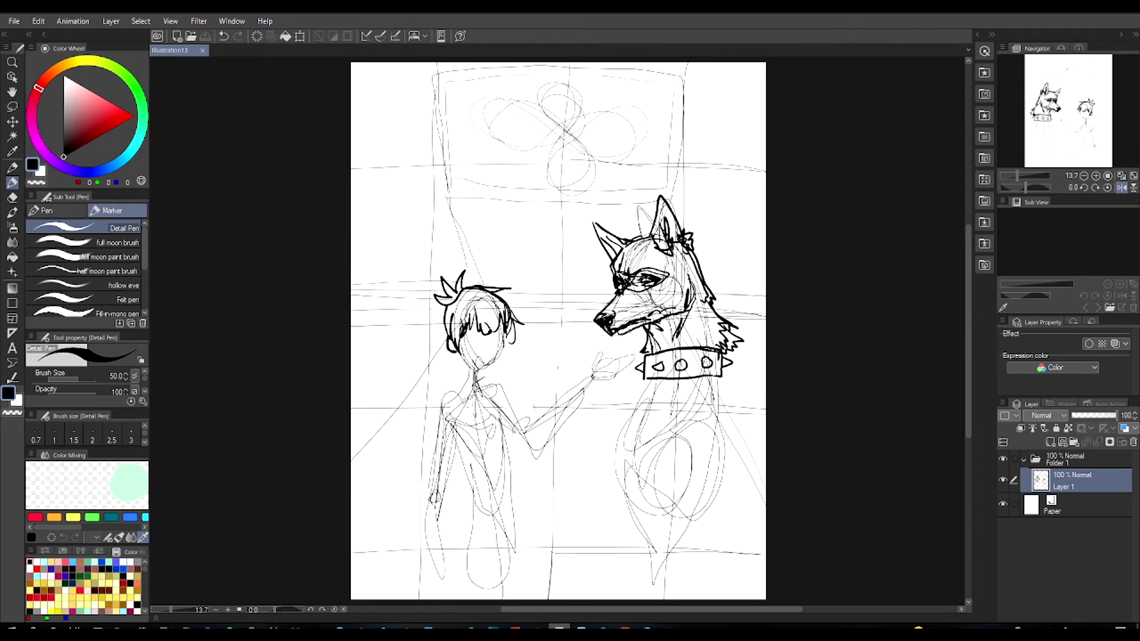
{"action": "mouse_move", "coordinate": [626, 329]}
{"action": "left_mouse_down"}
{"action": "mouse_move", "coordinate": [654, 341]}
{"action": "mouse_move", "coordinate": [654, 322]}
{"action": "mouse_move", "coordinate": [611, 330]}
{"action": "mouse_move", "coordinate": [609, 319]}
{"action": "mouse_move", "coordinate": [671, 273]}
{"action": "left_mouse_up"}
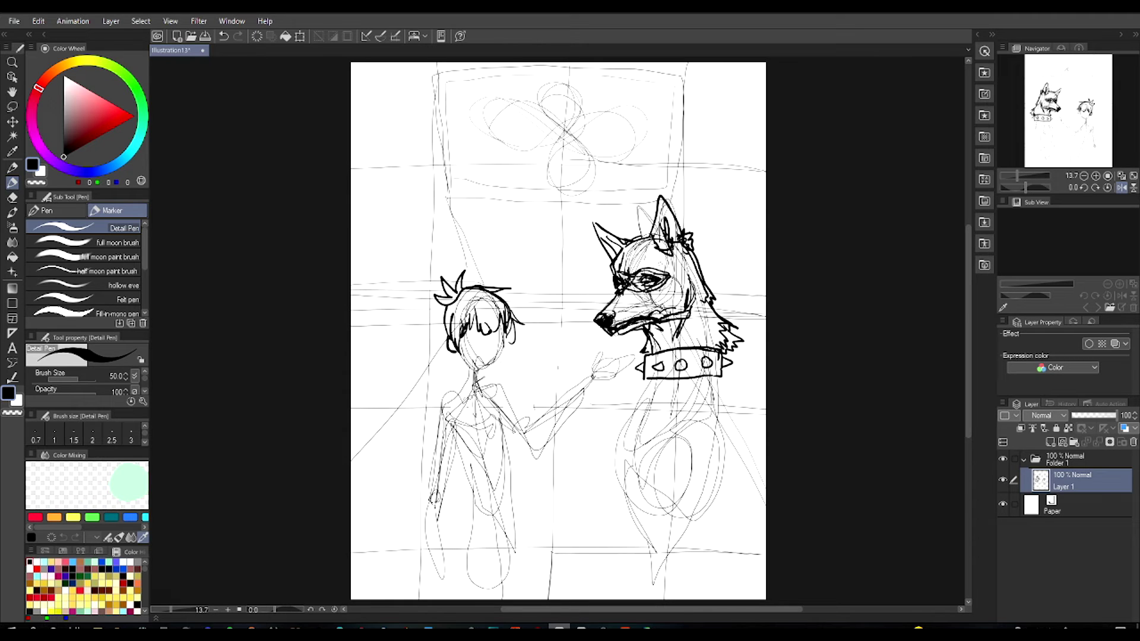
Step: Thicken the outline and round studs of the wolf's spiked collar and add short fur strokes just beneath it
{"action": "left_click_drag", "start_coordinate": [663, 220], "coordinate": [657, 236]}
{"action": "mouse_move", "coordinate": [644, 327]}
{"action": "left_mouse_down"}
{"action": "mouse_move", "coordinate": [639, 352]}
{"action": "mouse_move", "coordinate": [715, 345]}
{"action": "left_mouse_up"}
{"action": "mouse_move", "coordinate": [638, 361]}
{"action": "left_mouse_down"}
{"action": "mouse_move", "coordinate": [653, 380]}
{"action": "mouse_move", "coordinate": [663, 368]}
{"action": "mouse_move", "coordinate": [736, 365]}
{"action": "mouse_move", "coordinate": [722, 375]}
{"action": "left_mouse_up"}
{"action": "mouse_move", "coordinate": [721, 370]}
{"action": "left_mouse_down"}
{"action": "mouse_move", "coordinate": [726, 382]}
{"action": "mouse_move", "coordinate": [649, 384]}
{"action": "mouse_move", "coordinate": [731, 386]}
{"action": "mouse_move", "coordinate": [694, 399]}
{"action": "left_mouse_up"}
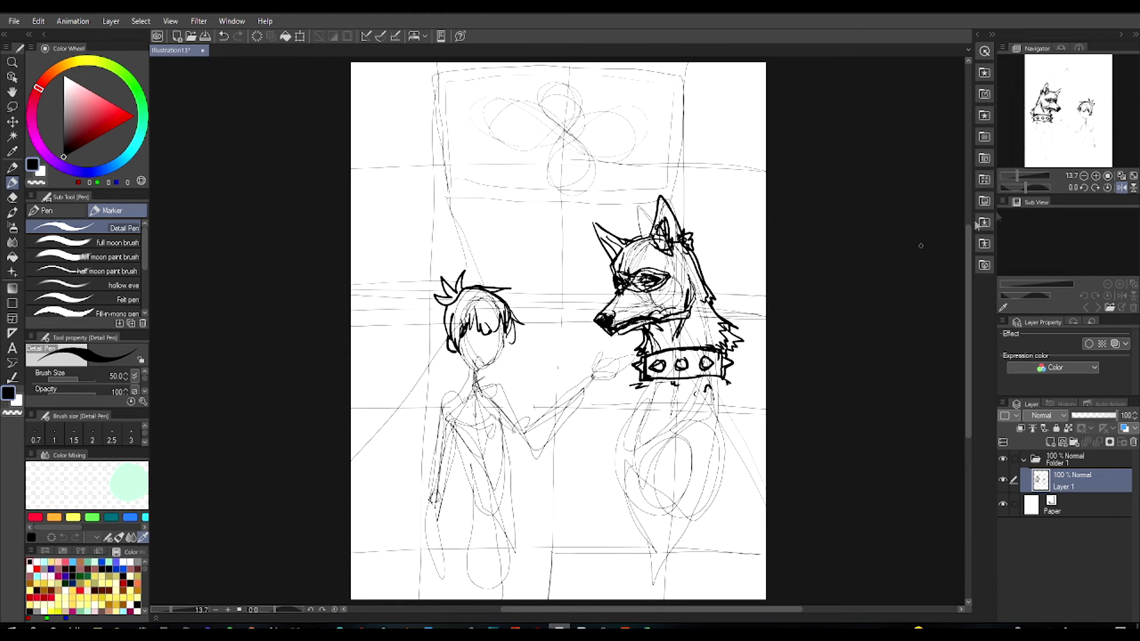
Step: Flip the canvas view back horizontally and draw the figure's neck, neckline and shoulder tops with a pointed tuft behind the neck
{"action": "left_click", "coordinate": [1122, 188]}
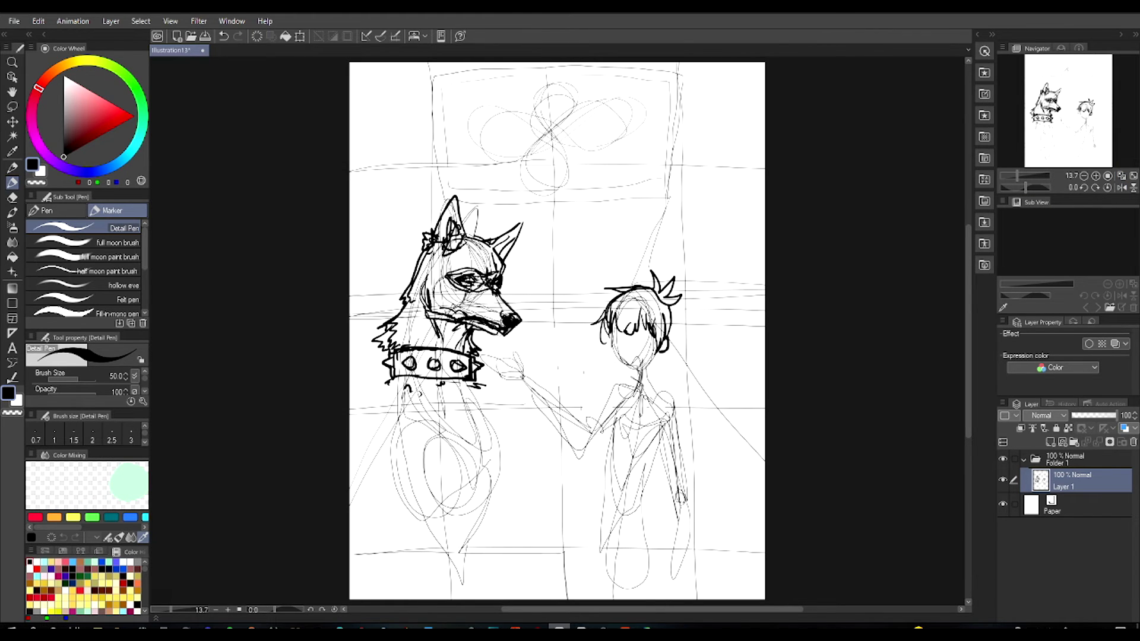
{"action": "mouse_move", "coordinate": [653, 337]}
{"action": "left_mouse_down"}
{"action": "mouse_move", "coordinate": [648, 361]}
{"action": "mouse_move", "coordinate": [677, 306]}
{"action": "left_mouse_up"}
{"action": "mouse_move", "coordinate": [616, 364]}
{"action": "left_mouse_down"}
{"action": "mouse_move", "coordinate": [647, 378]}
{"action": "mouse_move", "coordinate": [658, 353]}
{"action": "mouse_move", "coordinate": [690, 350]}
{"action": "mouse_move", "coordinate": [638, 391]}
{"action": "mouse_move", "coordinate": [601, 391]}
{"action": "mouse_move", "coordinate": [600, 403]}
{"action": "mouse_move", "coordinate": [630, 393]}
{"action": "mouse_move", "coordinate": [634, 374]}
{"action": "mouse_move", "coordinate": [641, 393]}
{"action": "mouse_move", "coordinate": [680, 404]}
{"action": "left_mouse_up"}
{"action": "left_click_drag", "start_coordinate": [661, 401], "coordinate": [656, 418]}
{"action": "left_click_drag", "start_coordinate": [619, 399], "coordinate": [644, 425]}
{"action": "left_click_drag", "start_coordinate": [663, 410], "coordinate": [653, 443]}
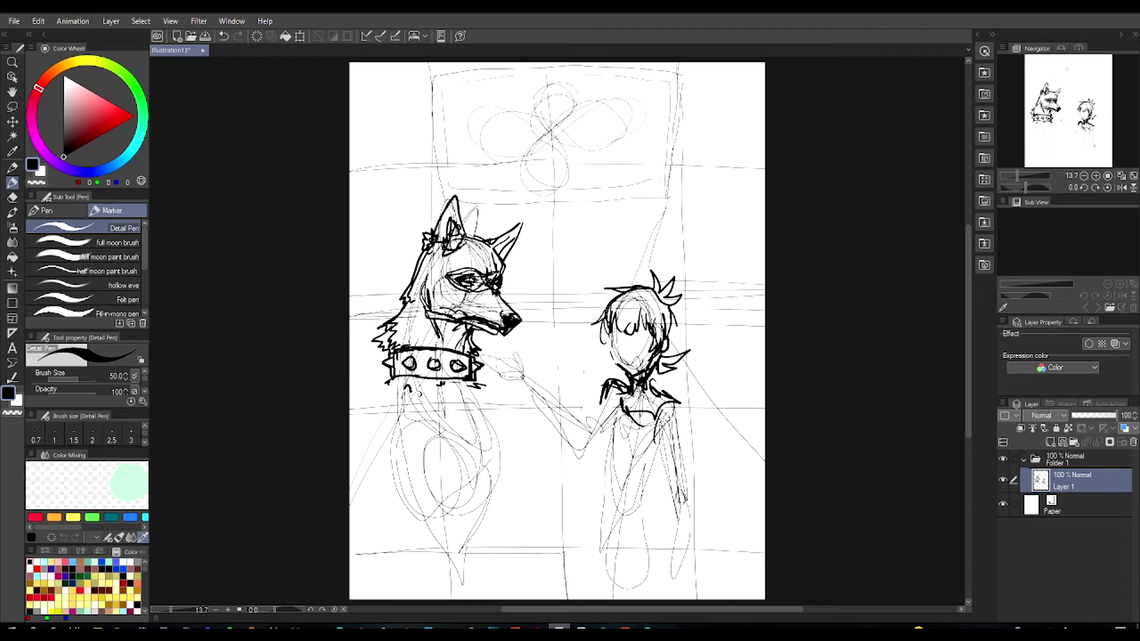
Step: Outline the sides of the figure's upper torso and the arm hanging at the figure's side in bold lines
{"action": "mouse_move", "coordinate": [606, 408]}
{"action": "left_mouse_down"}
{"action": "mouse_move", "coordinate": [601, 462]}
{"action": "mouse_move", "coordinate": [648, 494]}
{"action": "mouse_move", "coordinate": [643, 512]}
{"action": "left_mouse_up"}
{"action": "left_click_drag", "start_coordinate": [671, 469], "coordinate": [665, 482]}
{"action": "left_click_drag", "start_coordinate": [680, 405], "coordinate": [695, 517]}
{"action": "mouse_move", "coordinate": [665, 459]}
{"action": "left_mouse_down"}
{"action": "mouse_move", "coordinate": [649, 467]}
{"action": "mouse_move", "coordinate": [678, 524]}
{"action": "left_mouse_up"}
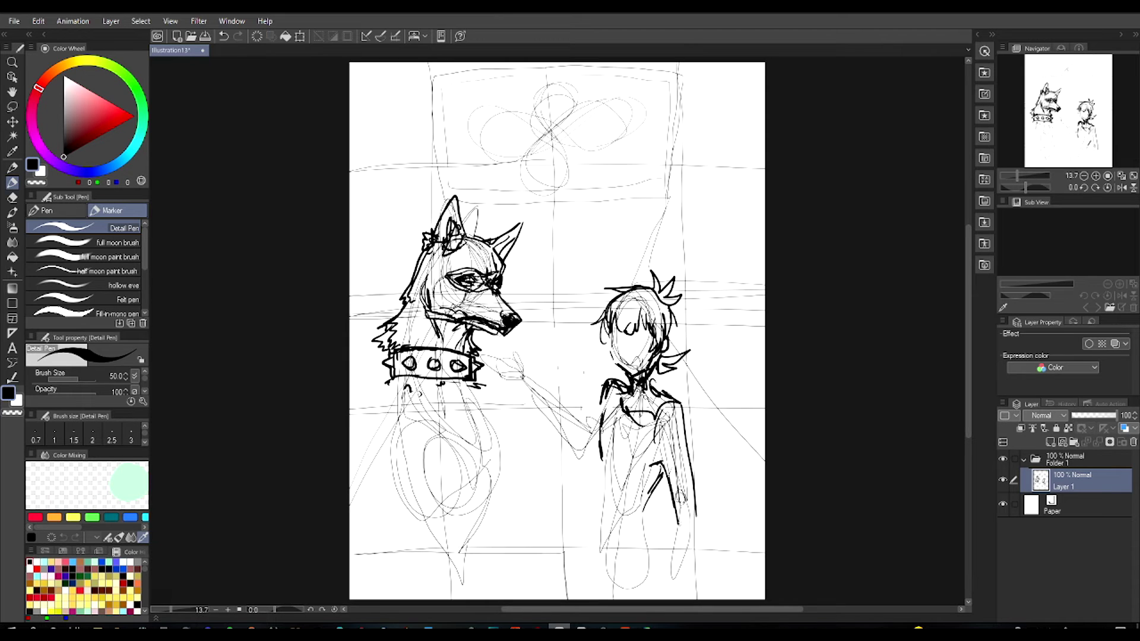
Step: Draw the figure's chest curve, the bent outstretched arm from shoulder through elbow to forearm, and the adjacent torso side
{"action": "mouse_move", "coordinate": [620, 444]}
{"action": "left_mouse_down"}
{"action": "mouse_move", "coordinate": [665, 466]}
{"action": "mouse_move", "coordinate": [661, 455]}
{"action": "left_mouse_up"}
{"action": "mouse_move", "coordinate": [630, 405]}
{"action": "left_mouse_down"}
{"action": "mouse_move", "coordinate": [654, 404]}
{"action": "mouse_move", "coordinate": [618, 376]}
{"action": "mouse_move", "coordinate": [631, 386]}
{"action": "mouse_move", "coordinate": [573, 441]}
{"action": "mouse_move", "coordinate": [567, 460]}
{"action": "mouse_move", "coordinate": [582, 479]}
{"action": "left_mouse_up"}
{"action": "left_click_drag", "start_coordinate": [532, 393], "coordinate": [575, 484]}
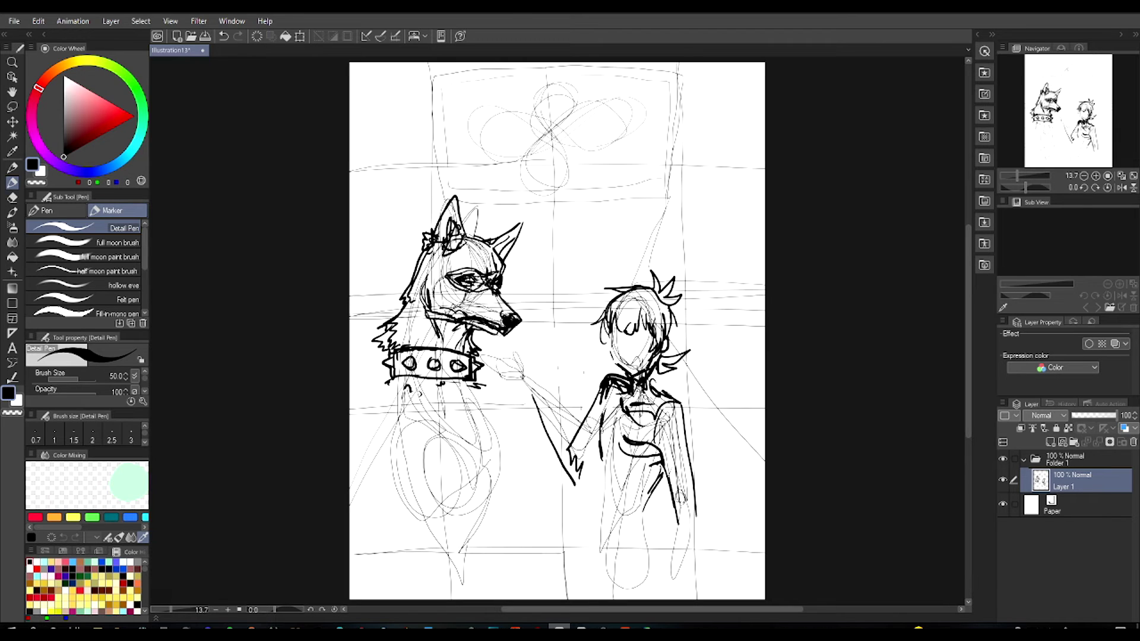
{"action": "left_click_drag", "start_coordinate": [544, 391], "coordinate": [575, 457]}
{"action": "mouse_move", "coordinate": [547, 392]}
{"action": "left_mouse_down"}
{"action": "mouse_move", "coordinate": [579, 451]}
{"action": "mouse_move", "coordinate": [575, 488]}
{"action": "left_mouse_up"}
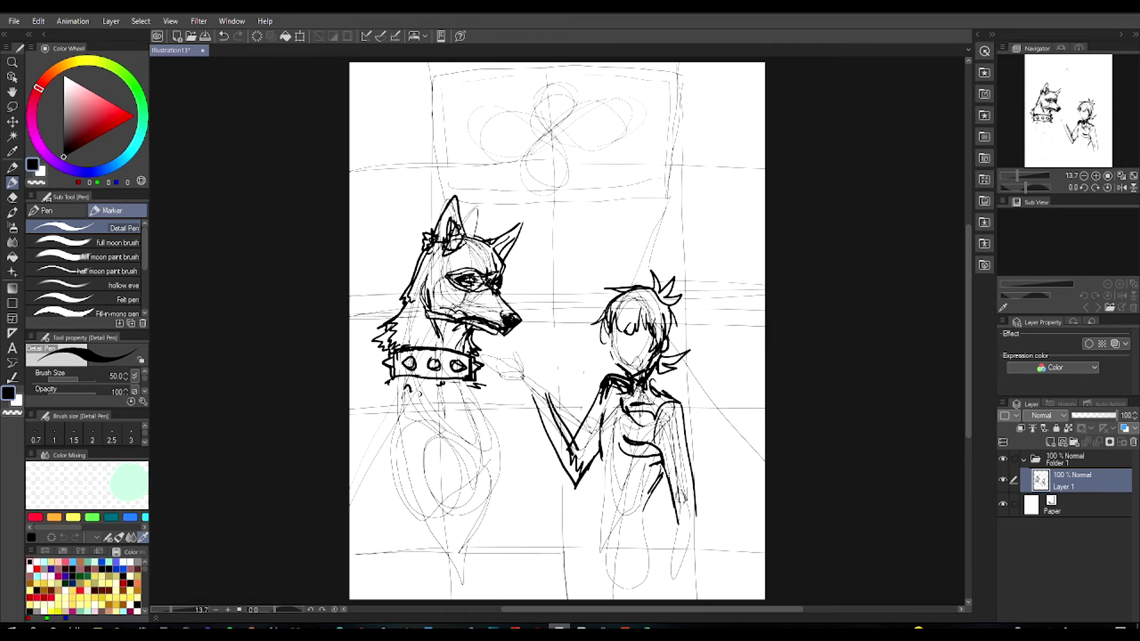
{"action": "left_click_drag", "start_coordinate": [597, 399], "coordinate": [599, 492]}
Step: Strengthen the figure's hair with darker side locks, extra fringe strands and thicker lines along the back of the head
{"action": "mouse_move", "coordinate": [611, 334]}
{"action": "left_mouse_down"}
{"action": "mouse_move", "coordinate": [615, 366]}
{"action": "mouse_move", "coordinate": [606, 348]}
{"action": "left_mouse_up"}
{"action": "mouse_move", "coordinate": [651, 290]}
{"action": "left_mouse_down"}
{"action": "mouse_move", "coordinate": [638, 323]}
{"action": "mouse_move", "coordinate": [618, 295]}
{"action": "mouse_move", "coordinate": [593, 312]}
{"action": "left_mouse_up"}
{"action": "mouse_move", "coordinate": [603, 302]}
{"action": "left_mouse_down"}
{"action": "mouse_move", "coordinate": [600, 324]}
{"action": "mouse_move", "coordinate": [626, 315]}
{"action": "left_mouse_up"}
{"action": "mouse_move", "coordinate": [623, 309]}
{"action": "left_mouse_down"}
{"action": "mouse_move", "coordinate": [629, 329]}
{"action": "mouse_move", "coordinate": [625, 318]}
{"action": "left_mouse_up"}
{"action": "left_click_drag", "start_coordinate": [633, 307], "coordinate": [637, 330]}
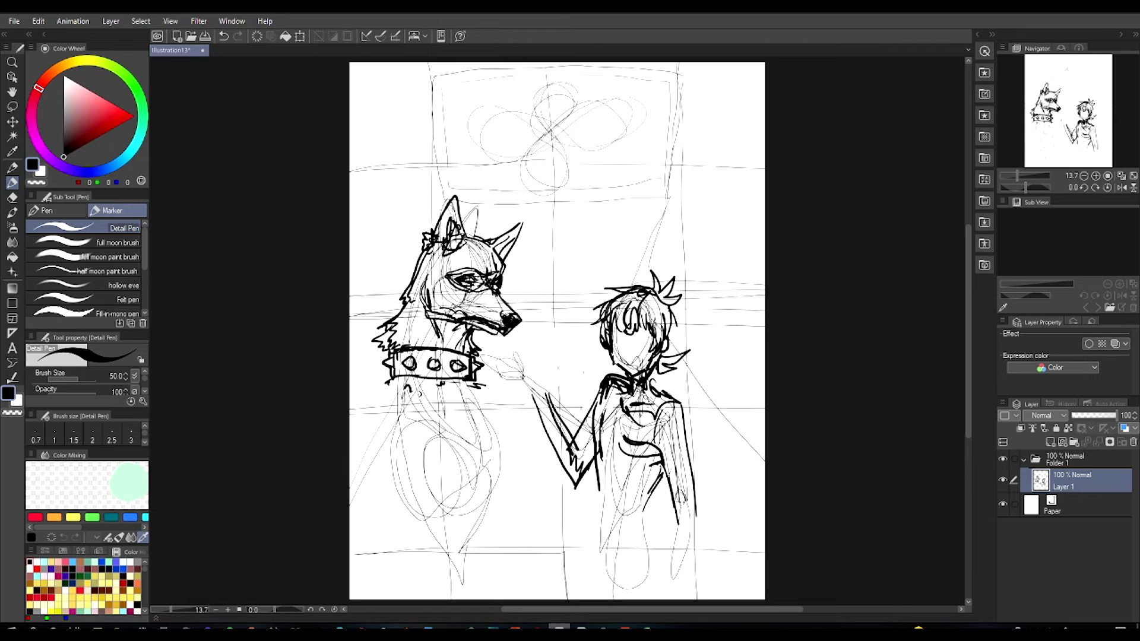
{"action": "mouse_move", "coordinate": [669, 306]}
{"action": "left_mouse_down"}
{"action": "mouse_move", "coordinate": [678, 338]}
{"action": "mouse_move", "coordinate": [643, 380]}
{"action": "left_mouse_up"}
Step: Reinforce the figure's neck, shoulder and raised upper arm, extend the torso lines down to the waist, and save the illustration
{"action": "left_click_drag", "start_coordinate": [650, 372], "coordinate": [654, 392]}
{"action": "left_click_drag", "start_coordinate": [653, 379], "coordinate": [653, 444]}
{"action": "left_click_drag", "start_coordinate": [599, 389], "coordinate": [570, 443]}
{"action": "mouse_move", "coordinate": [570, 447]}
{"action": "left_mouse_down"}
{"action": "mouse_move", "coordinate": [580, 473]}
{"action": "mouse_move", "coordinate": [634, 517]}
{"action": "left_mouse_up"}
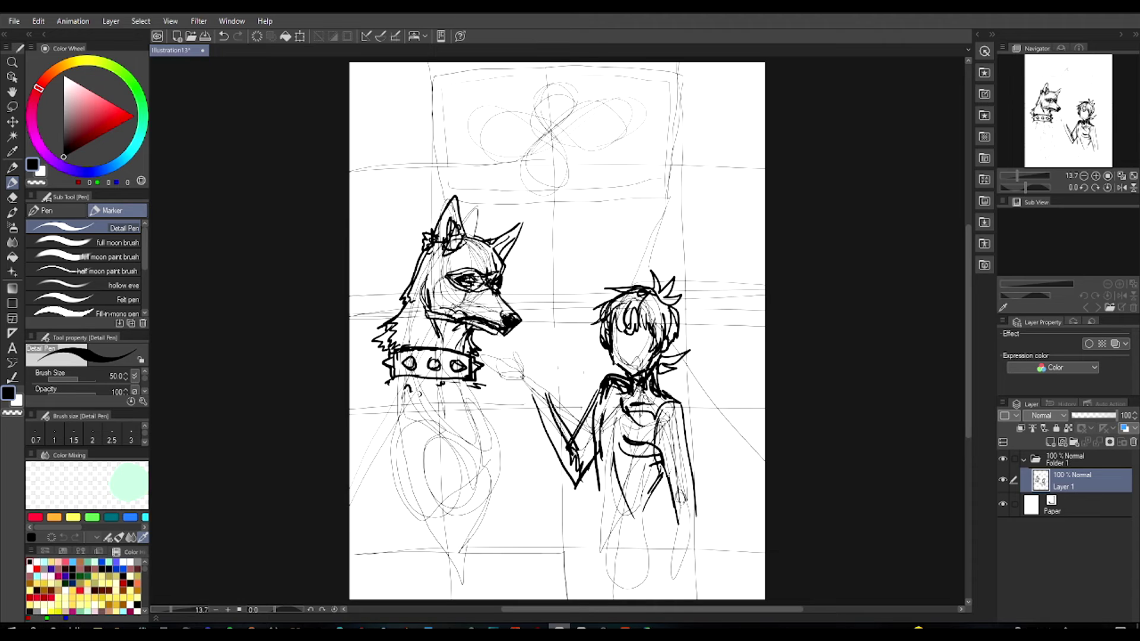
{"action": "left_click", "coordinate": [205, 36]}
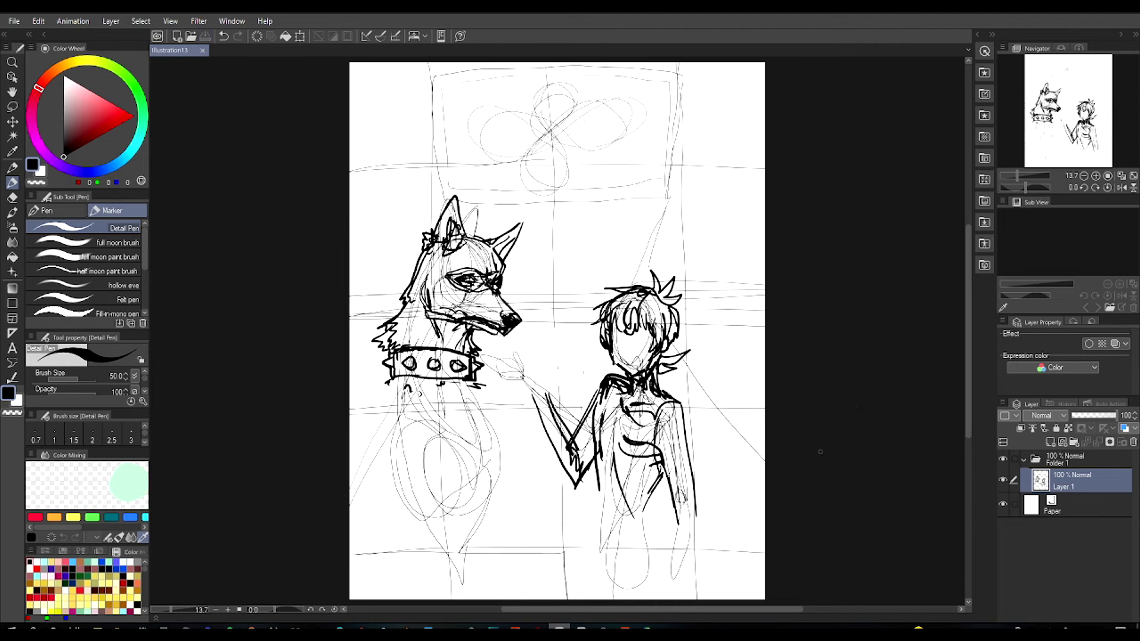